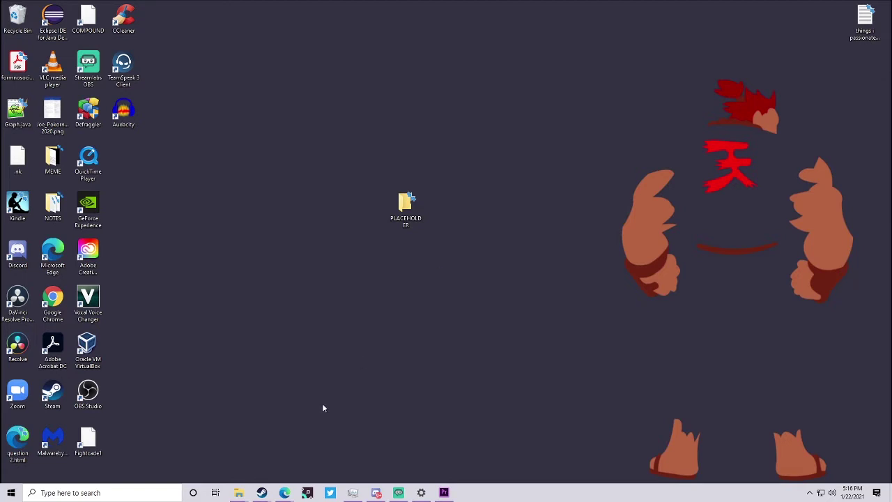
- Download the Windows 7/8/10 Fightcade installer from fightcade.com and install it into D:\Placeholder
{"action": "left_click", "coordinate": [284, 493]}
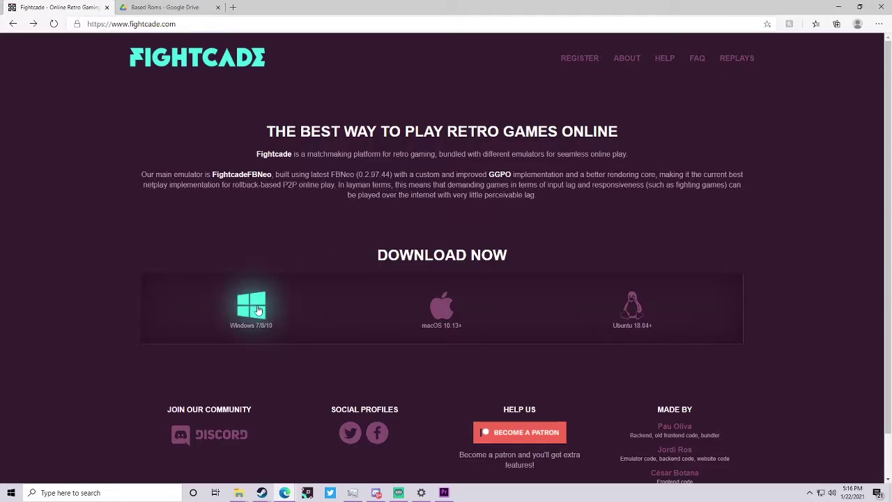
{"action": "left_click", "coordinate": [88, 26]}
{"action": "left_click", "coordinate": [187, 129]}
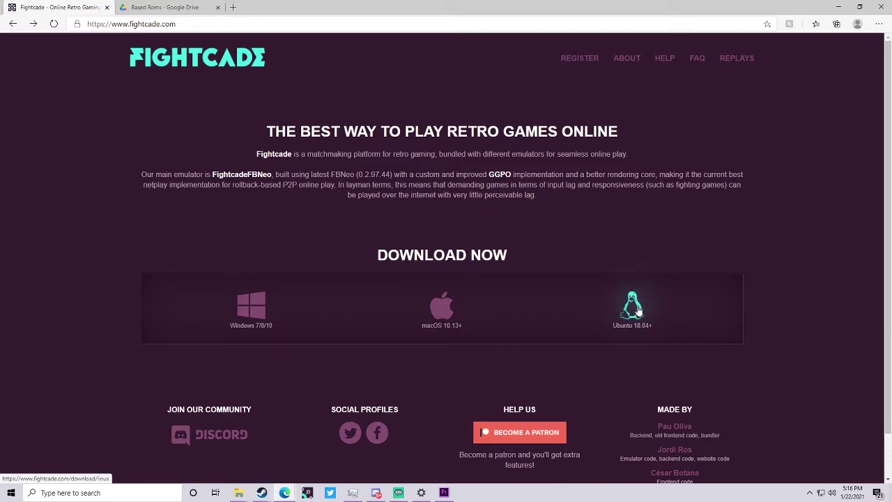
{"action": "left_click", "coordinate": [254, 311]}
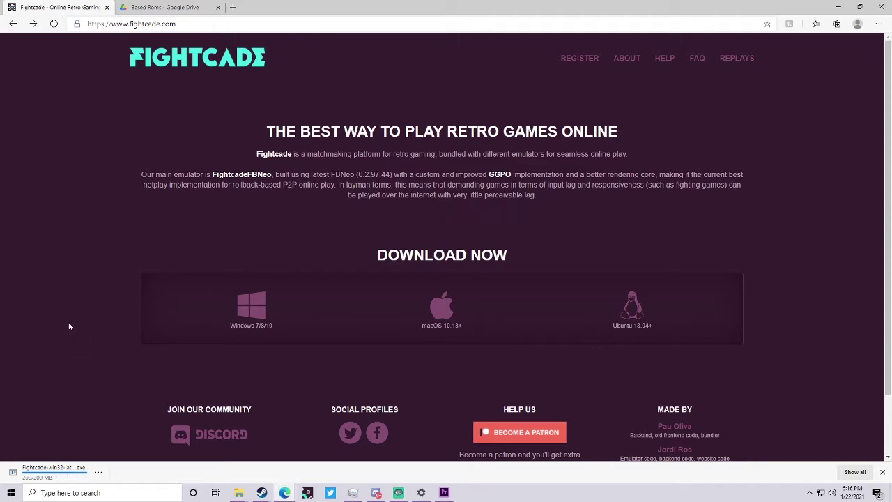
{"action": "type", "text": "D:\\Placeholder"}
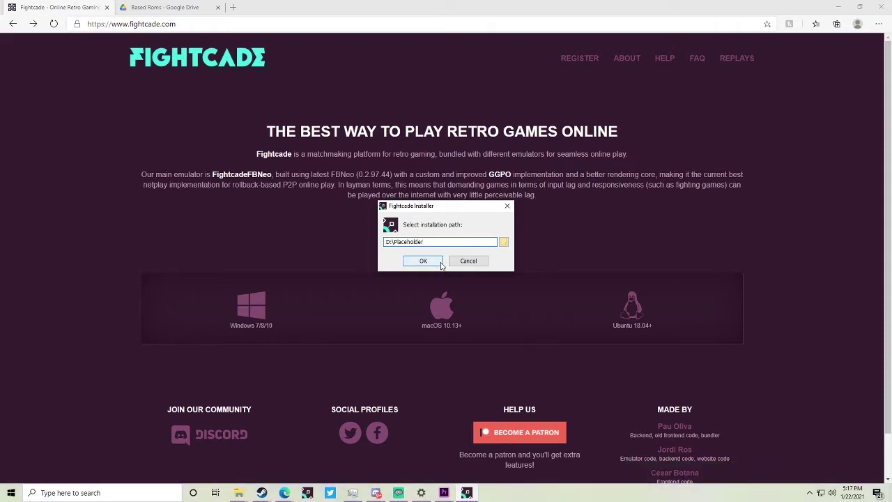
{"action": "left_click", "coordinate": [423, 261]}
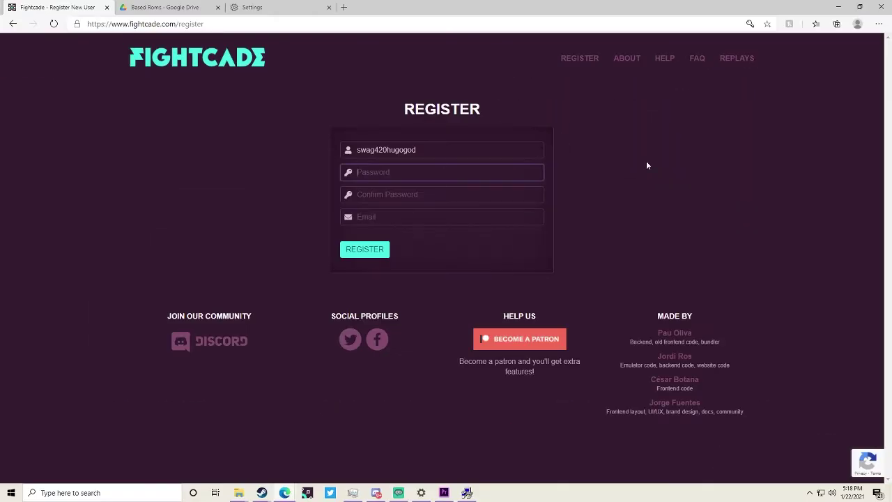
- Enter a password, submit the Register form, and decline Edge's offer to save the password
{"action": "type", "text": "••"}
{"action": "left_click", "coordinate": [365, 249]}
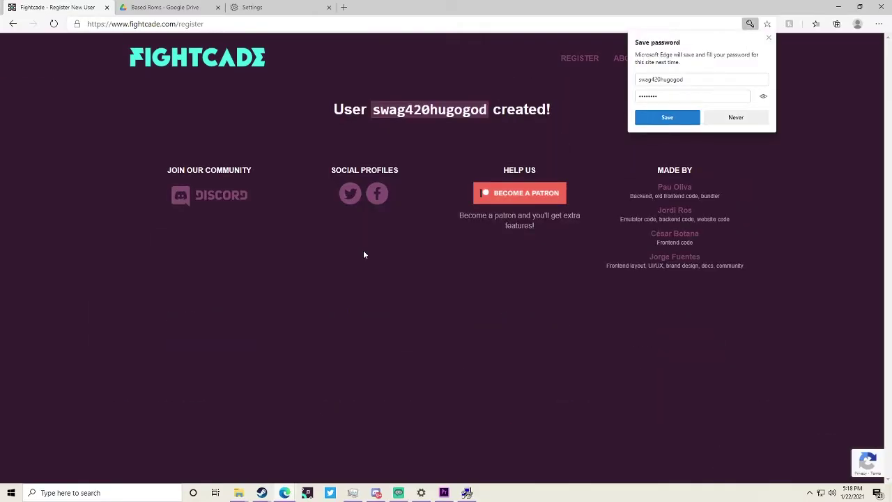
{"action": "left_click", "coordinate": [736, 117]}
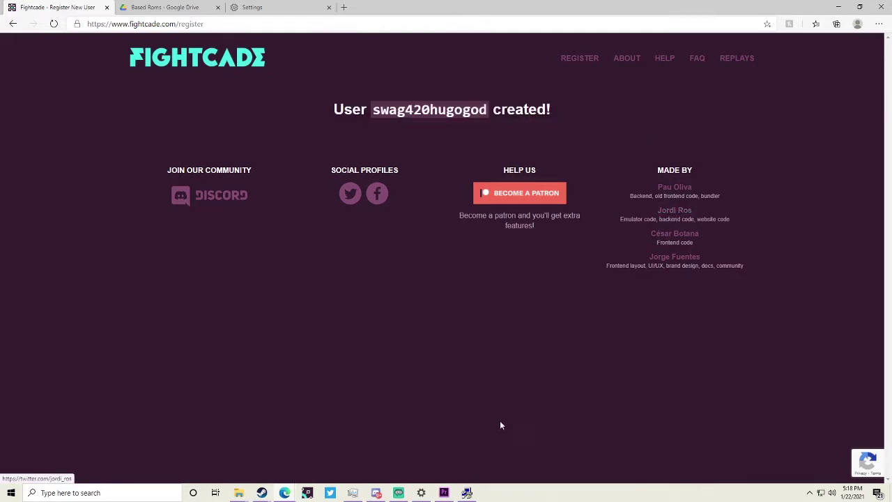
- Complete the DirectX runtime setup and dismiss the 'Fightcade was successfully installed' message
{"action": "left_click", "coordinate": [467, 493]}
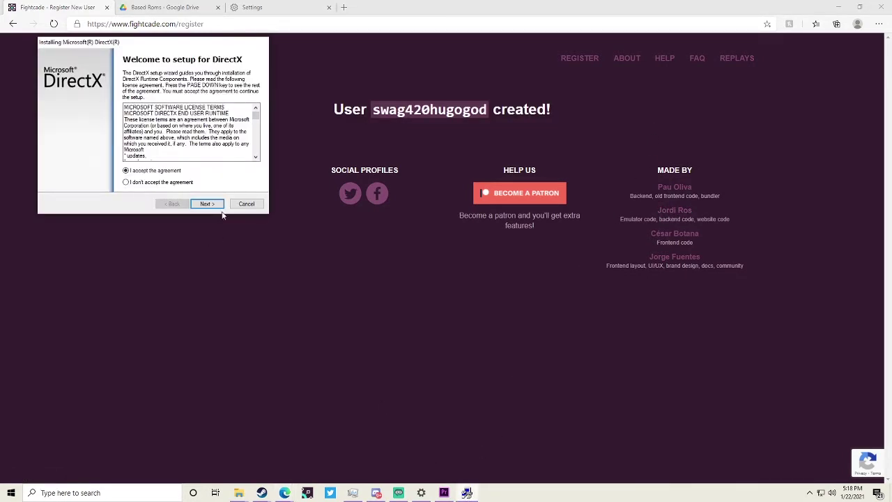
{"action": "left_click", "coordinate": [207, 204]}
{"action": "left_click", "coordinate": [213, 205]}
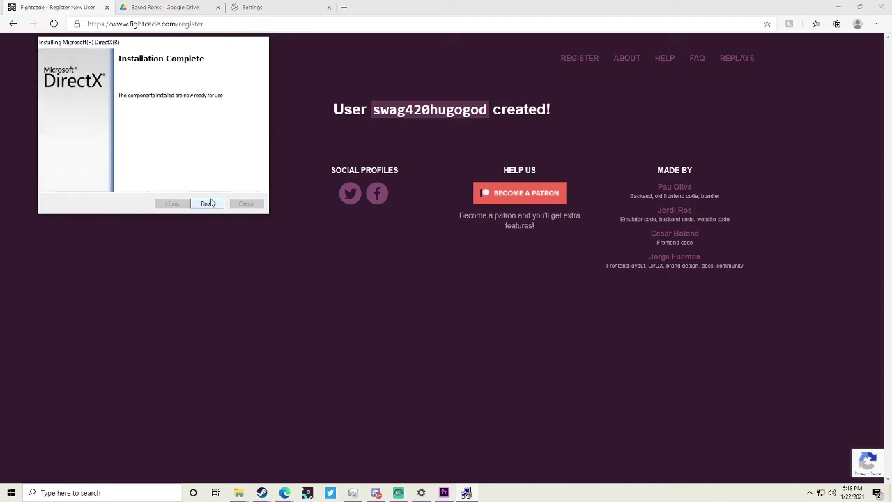
{"action": "left_click", "coordinate": [213, 204]}
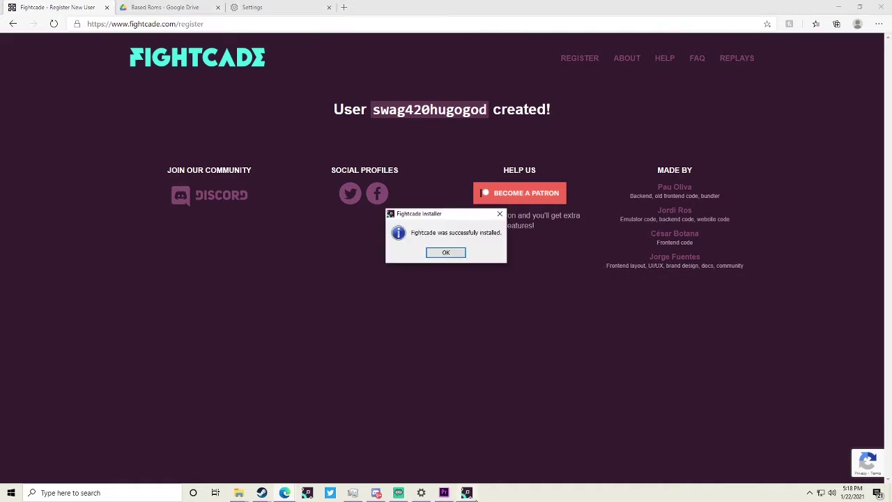
{"action": "left_click", "coordinate": [447, 253]}
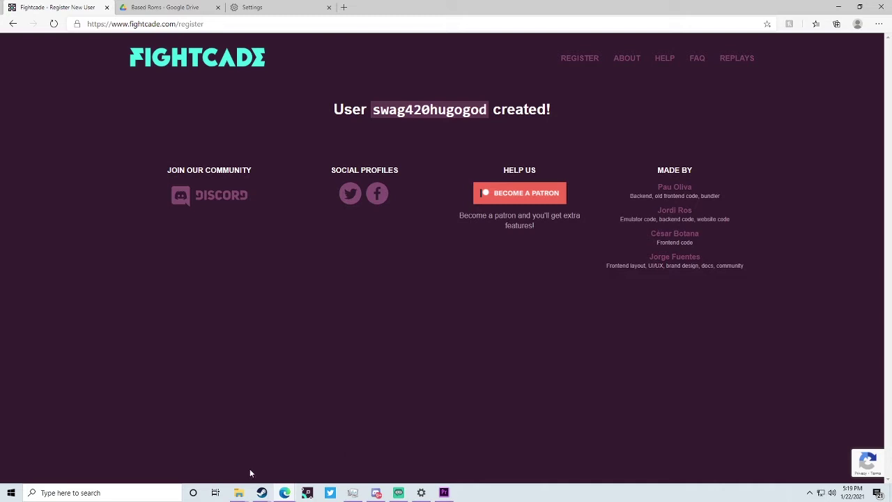
- Rename Fightcade1.exe in the D:\Placeholder folder to 'dont use.exe'
{"action": "mouse_move", "coordinate": [241, 492]}
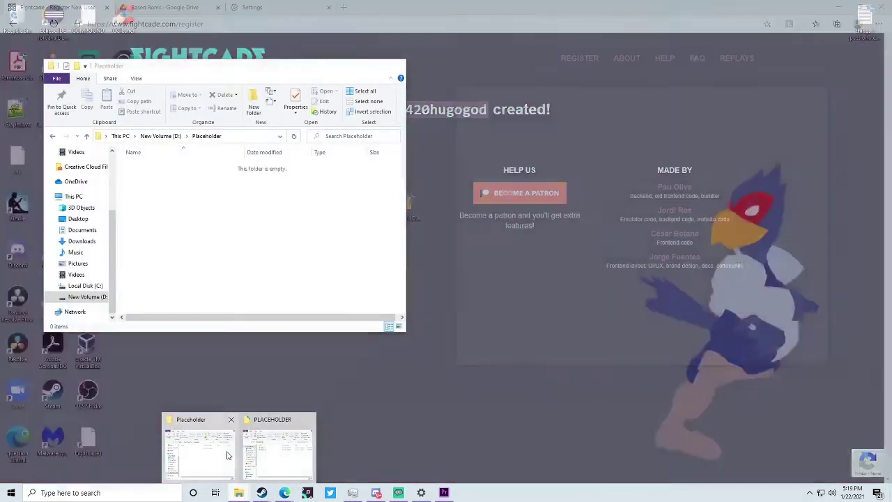
{"action": "left_click", "coordinate": [226, 455]}
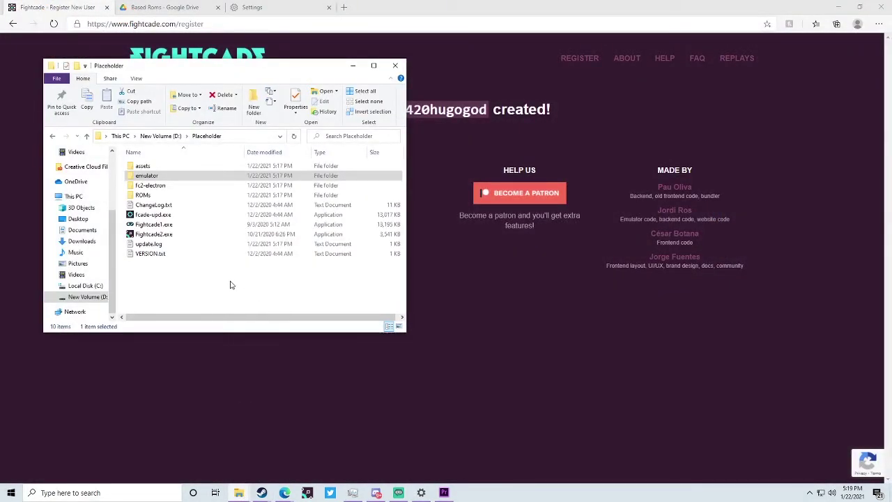
{"action": "left_click_drag", "start_coordinate": [259, 289], "coordinate": [213, 161]}
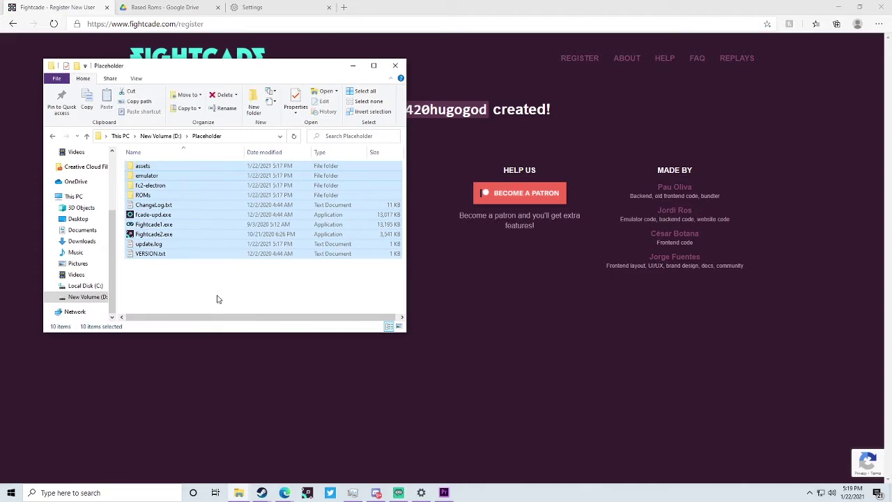
{"action": "left_click", "coordinate": [231, 291]}
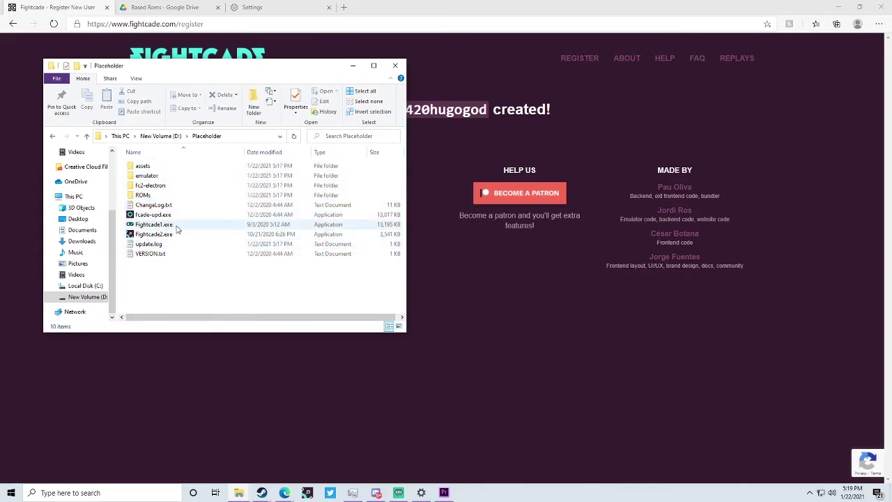
{"action": "left_click", "coordinate": [176, 227]}
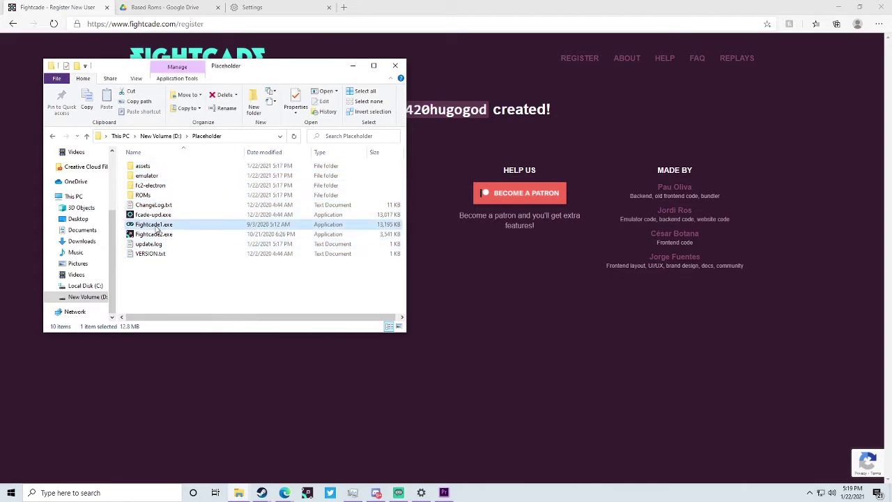
{"action": "key", "text": "F2"}
{"action": "type", "text": "dont use"}
{"action": "key", "text": "Return"}
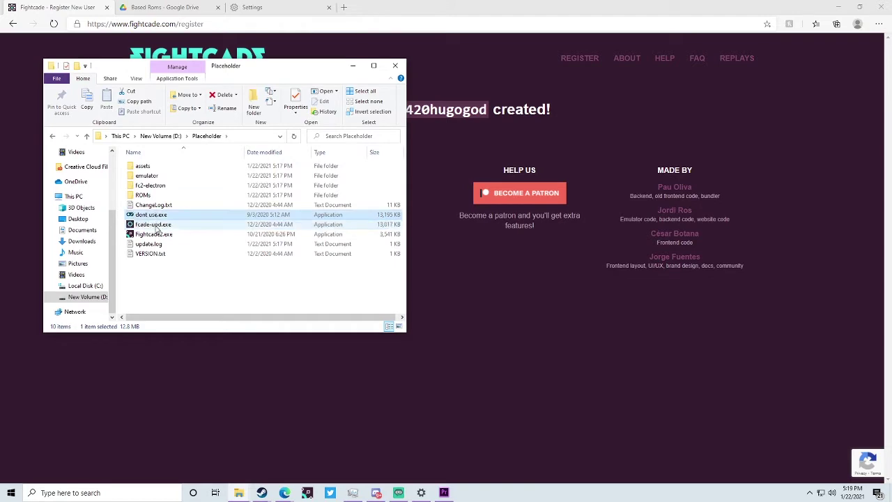
{"action": "left_click", "coordinate": [157, 235]}
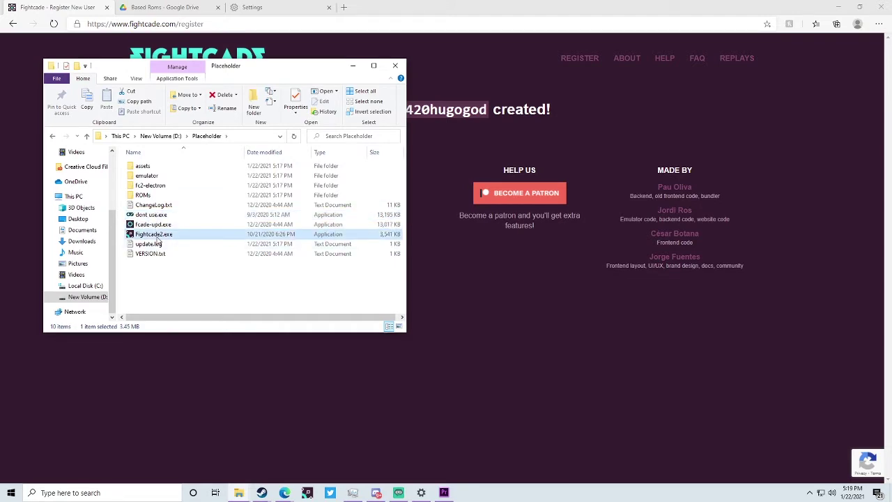
{"action": "left_click", "coordinate": [187, 277]}
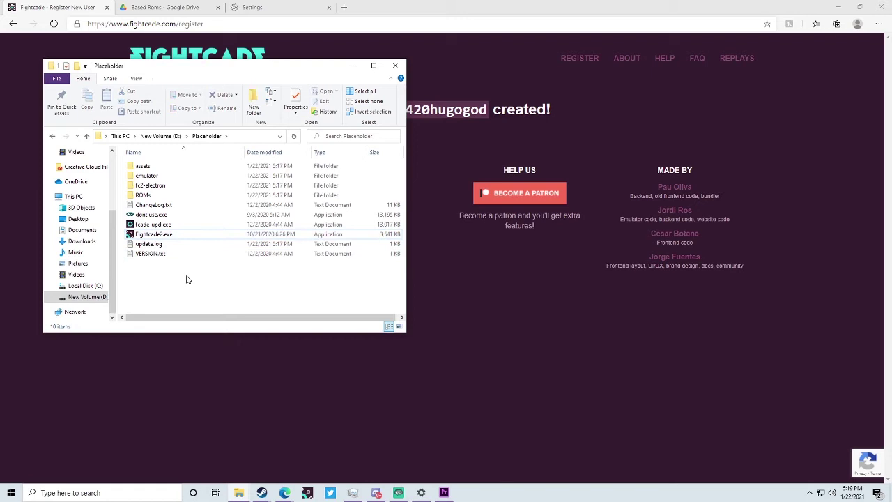
- Show the 'Based Roms - Google Drive' folder listing sfiii3.zip and sfiii3nr1.zip
{"action": "left_click", "coordinate": [221, 385]}
{"action": "left_click", "coordinate": [160, 7]}
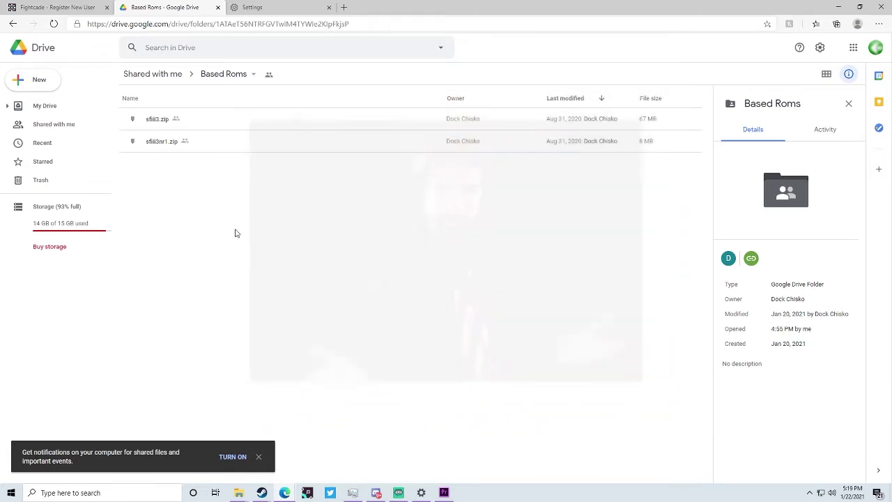
{"action": "left_click_drag", "start_coordinate": [254, 198], "coordinate": [223, 114]}
{"action": "left_click", "coordinate": [257, 193]}
{"action": "left_click_drag", "start_coordinate": [334, 192], "coordinate": [231, 130]}
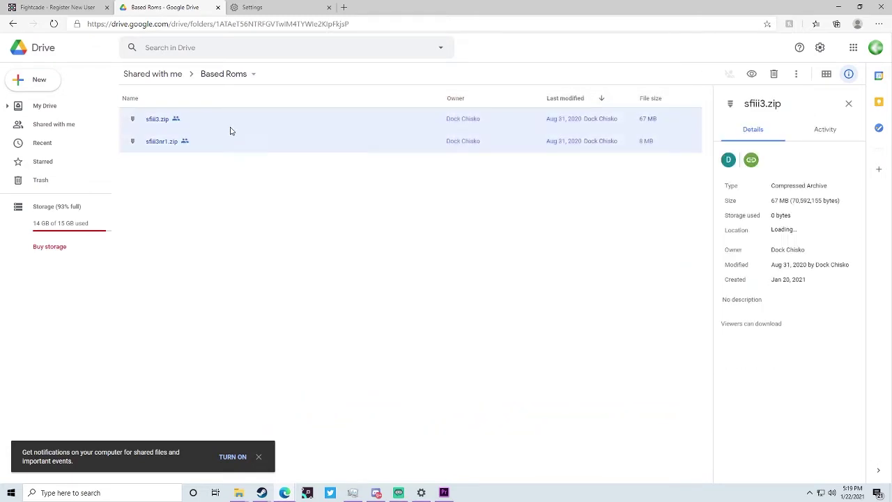
{"action": "left_click", "coordinate": [295, 244]}
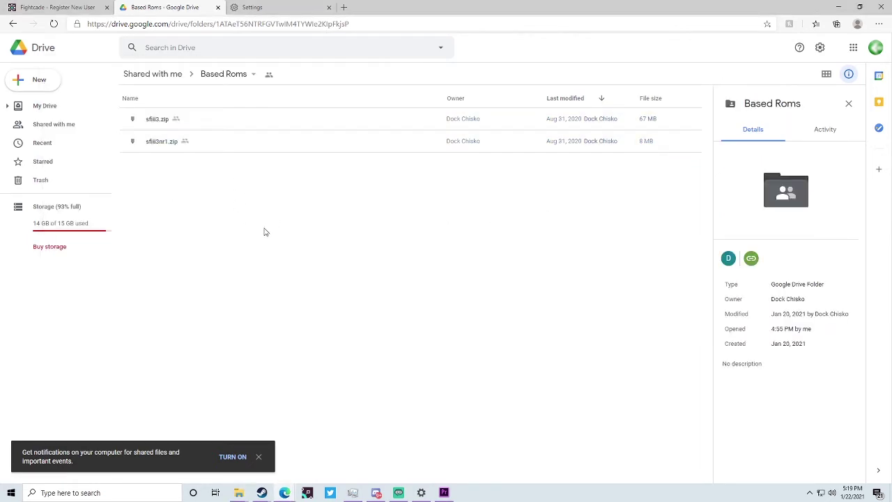
{"action": "key", "text": "super+Tab"}
- Place the PLACEHOLDER window holding the ROM zips beside the Fightcade install folder
{"action": "left_click", "coordinate": [380, 125]}
{"action": "key", "text": "super+Tab"}
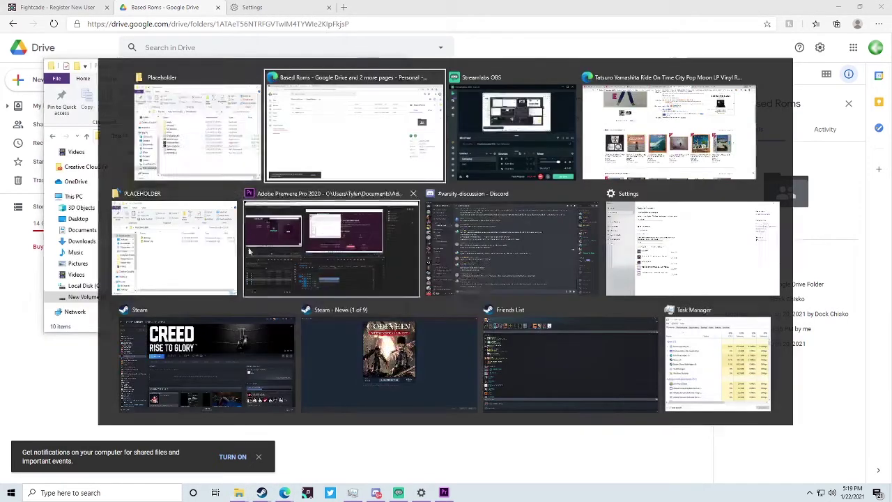
{"action": "left_click", "coordinate": [196, 253]}
{"action": "left_click_drag", "start_coordinate": [136, 16], "coordinate": [552, 72]}
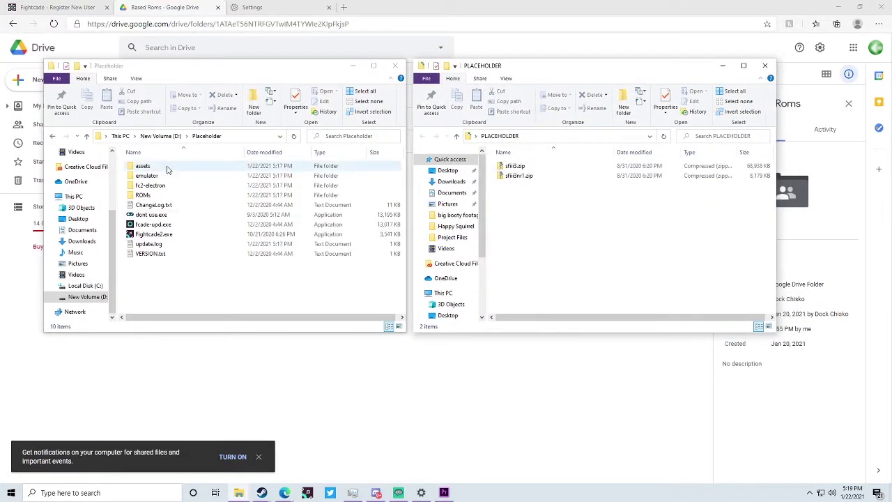
{"action": "left_click", "coordinate": [160, 197]}
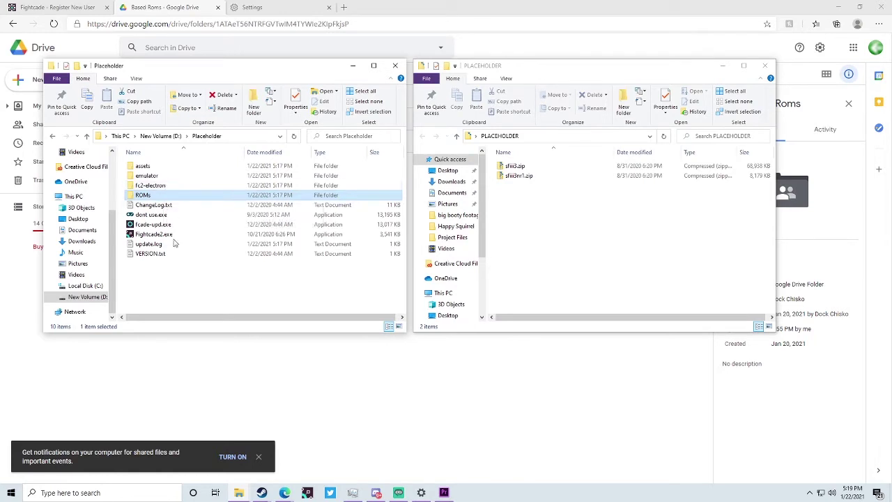
- Navigate the install folder to emulator\fbneo\ROMs
{"action": "left_click", "coordinate": [158, 176]}
{"action": "double_click", "coordinate": [157, 176]}
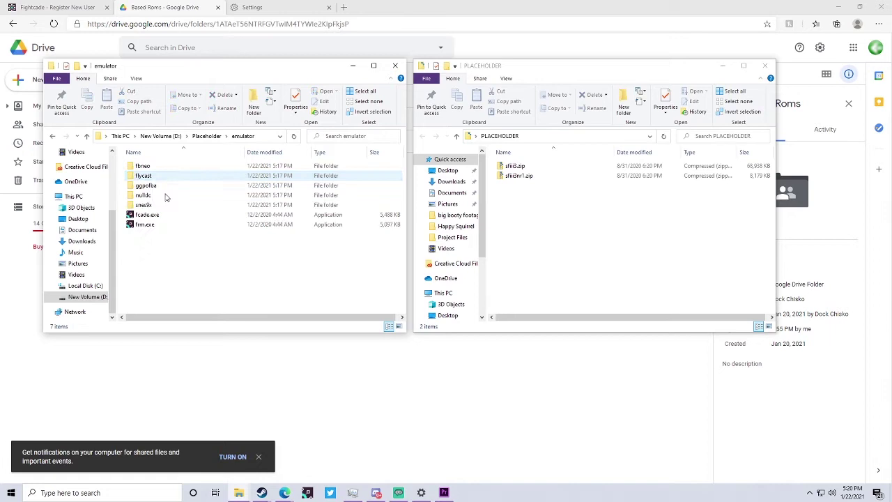
{"action": "left_click", "coordinate": [173, 167]}
{"action": "double_click", "coordinate": [164, 168]}
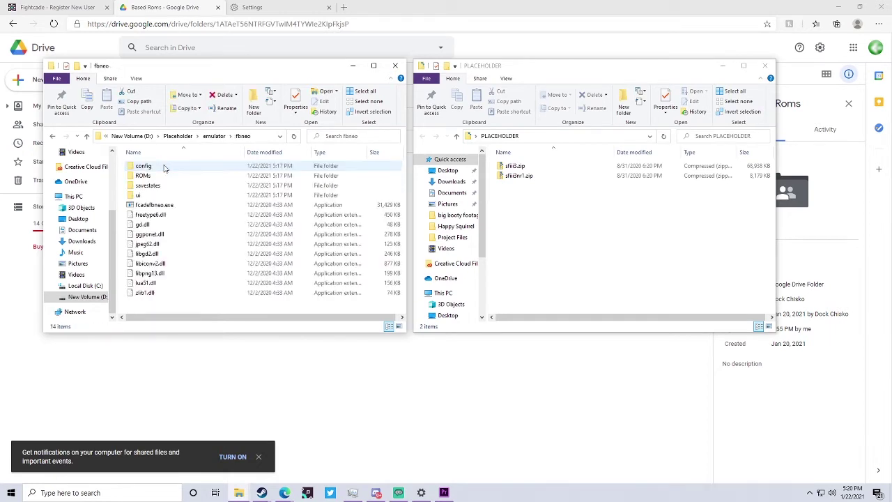
{"action": "double_click", "coordinate": [181, 177]}
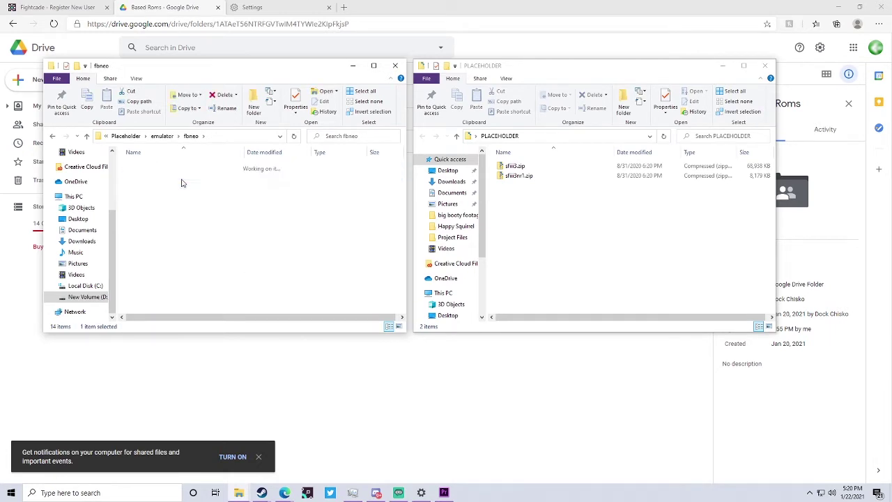
{"action": "right_click", "coordinate": [195, 189]}
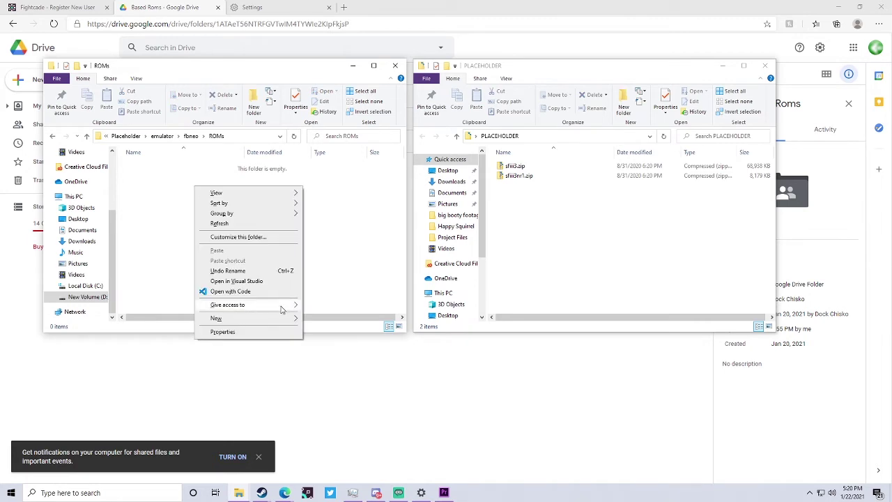
- Copy sfiii3.zip and sfiii3nr1.zip into the ROMs folder, then return to Placeholder
{"action": "left_click_drag", "start_coordinate": [585, 221], "coordinate": [165, 170]}
{"action": "left_click", "coordinate": [178, 212]}
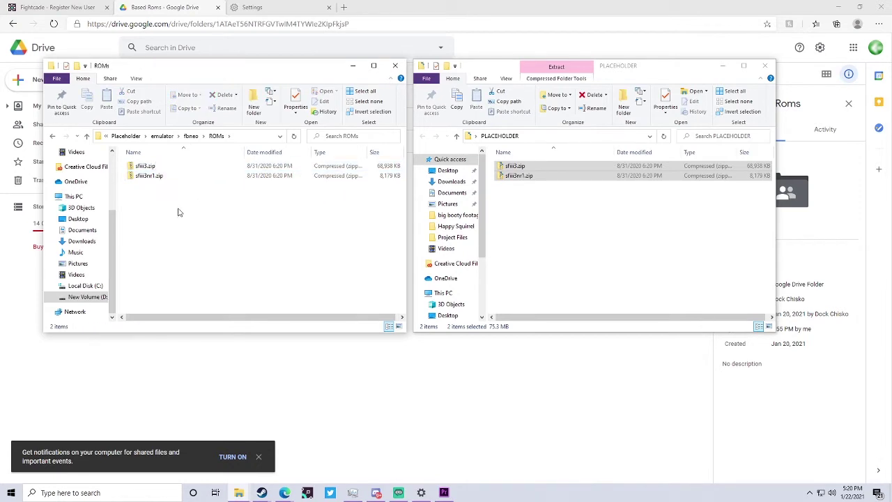
{"action": "left_click", "coordinate": [170, 176]}
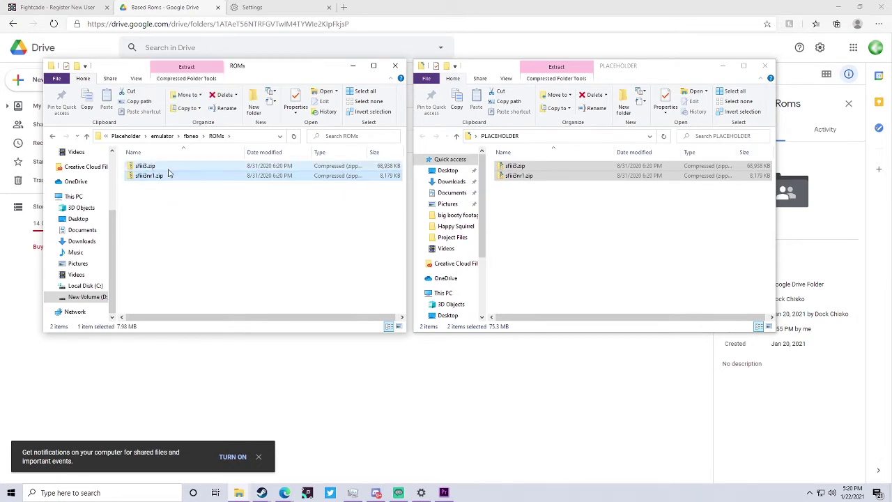
{"action": "left_click", "coordinate": [190, 212]}
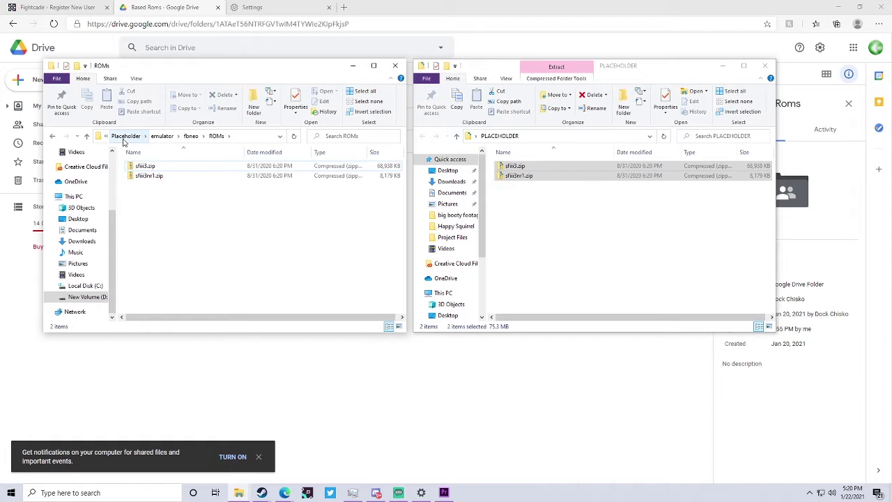
{"action": "left_click", "coordinate": [123, 142]}
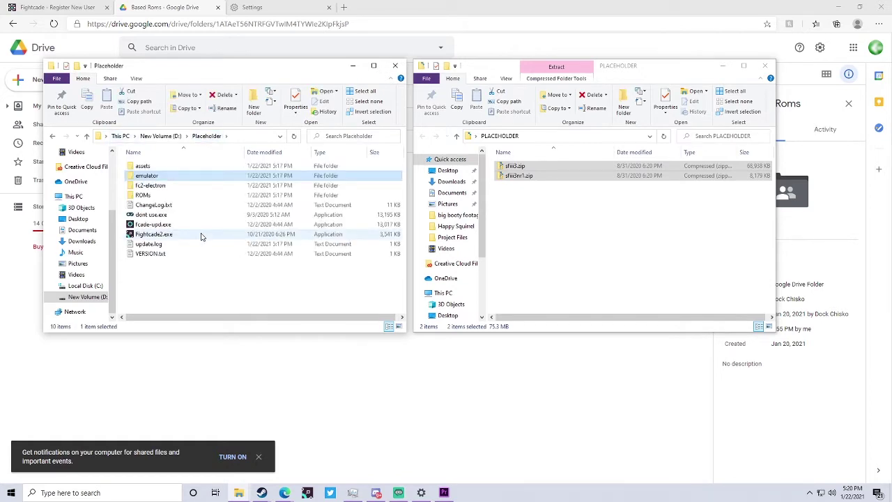
- Launch Fightcade2.exe and log in with the new account's username and password
{"action": "double_click", "coordinate": [165, 237]}
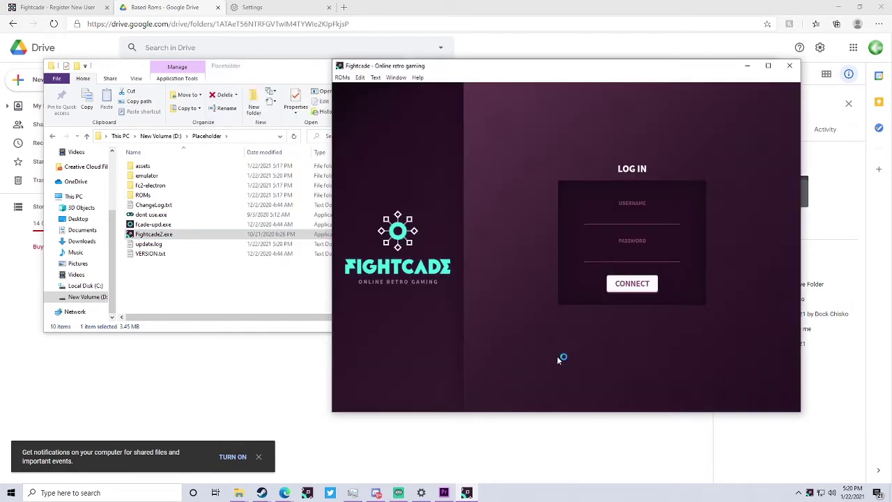
{"action": "left_click", "coordinate": [613, 216]}
{"action": "left_click", "coordinate": [55, 7]}
{"action": "key", "text": "alt+Tab"}
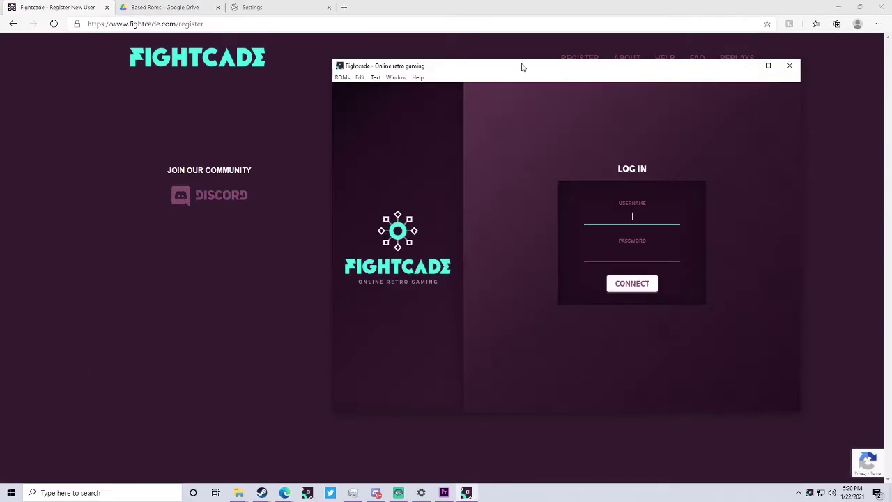
{"action": "left_click_drag", "start_coordinate": [509, 74], "coordinate": [415, 137]}
{"action": "type", "text": "swag"}
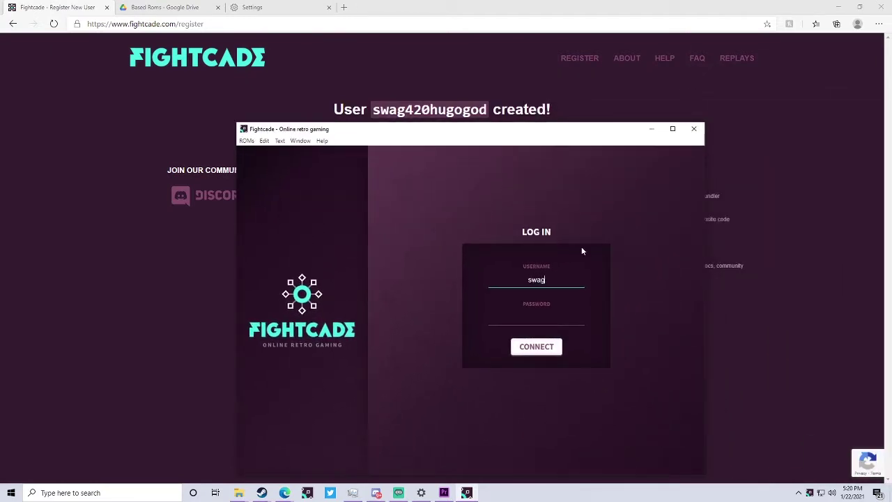
{"action": "type", "text": "420hugogod"}
{"action": "key", "text": "Tab"}
{"action": "type", "text": "********"}
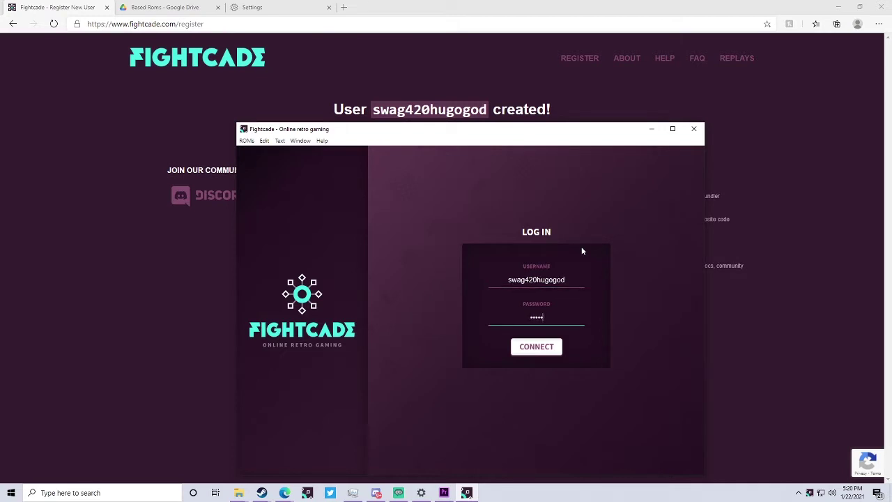
{"action": "key", "text": "Return"}
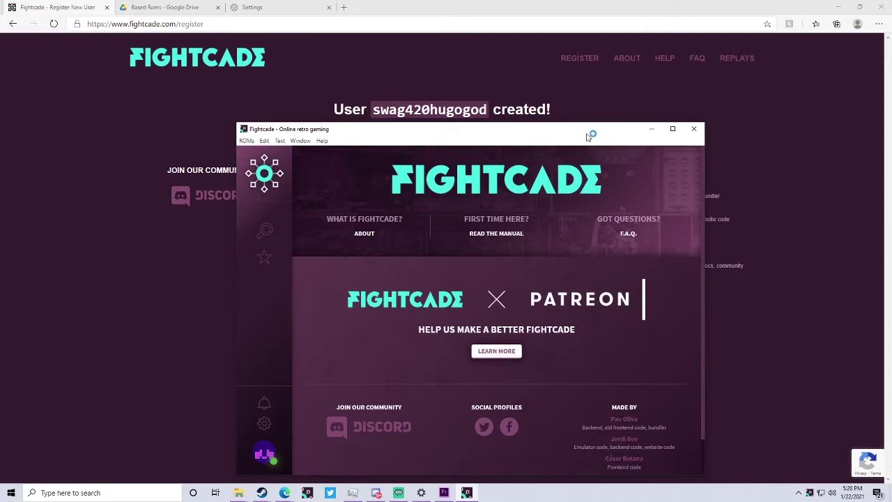
{"action": "left_click_drag", "start_coordinate": [584, 137], "coordinate": [581, 94]}
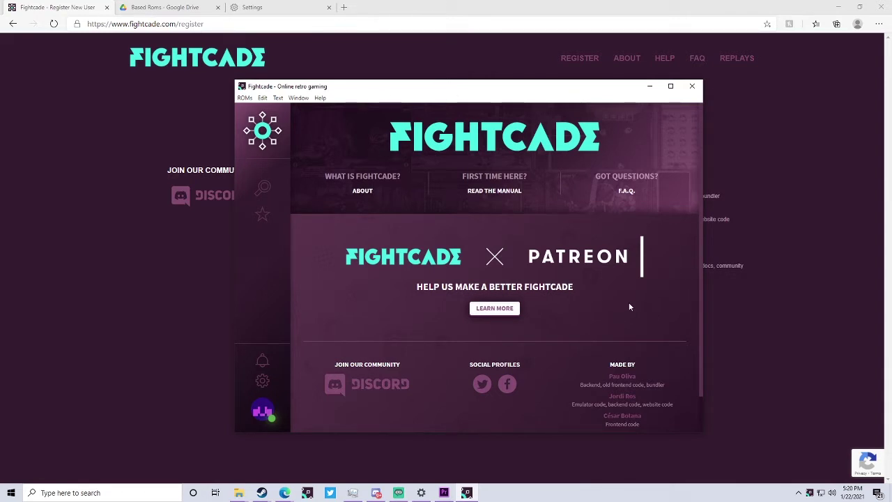
- Search the game channels and join Street Fighter III 3rd Strike
{"action": "left_click", "coordinate": [261, 189]}
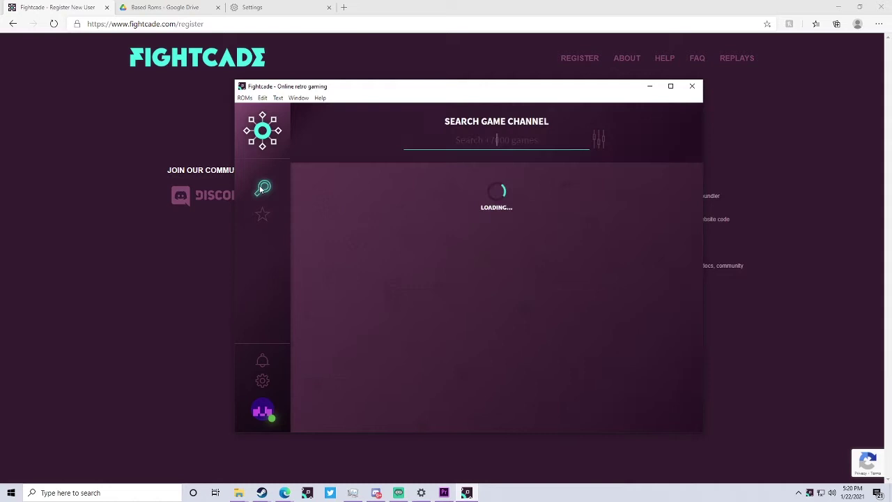
{"action": "mouse_move", "coordinate": [377, 239]}
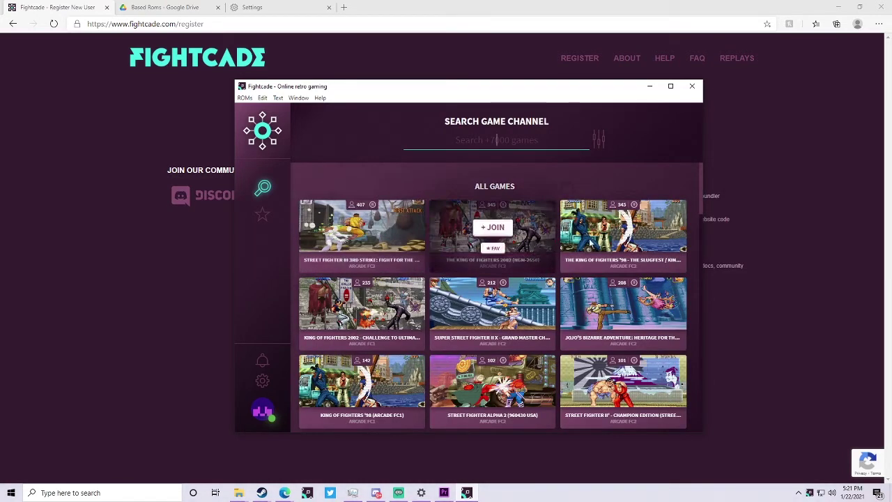
{"action": "mouse_move", "coordinate": [536, 262]}
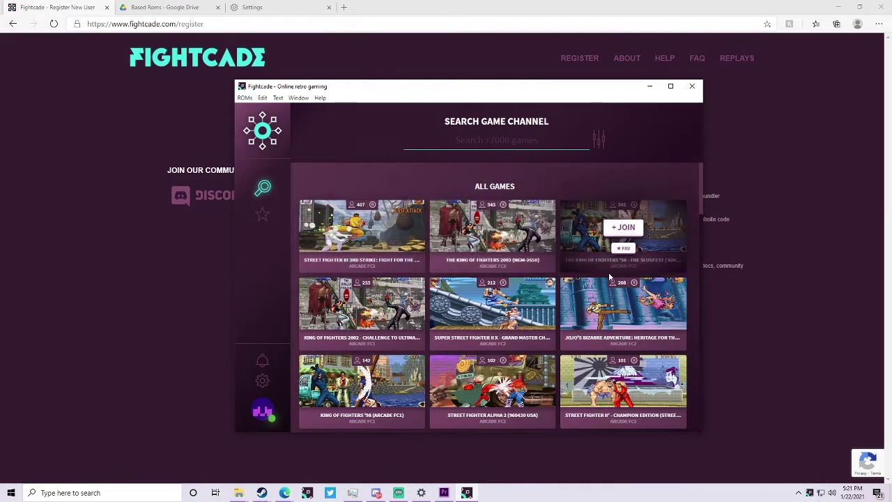
{"action": "mouse_move", "coordinate": [681, 406]}
{"action": "scroll", "coordinate": [680, 401], "scroll_direction": "down", "scroll_amount": 1}
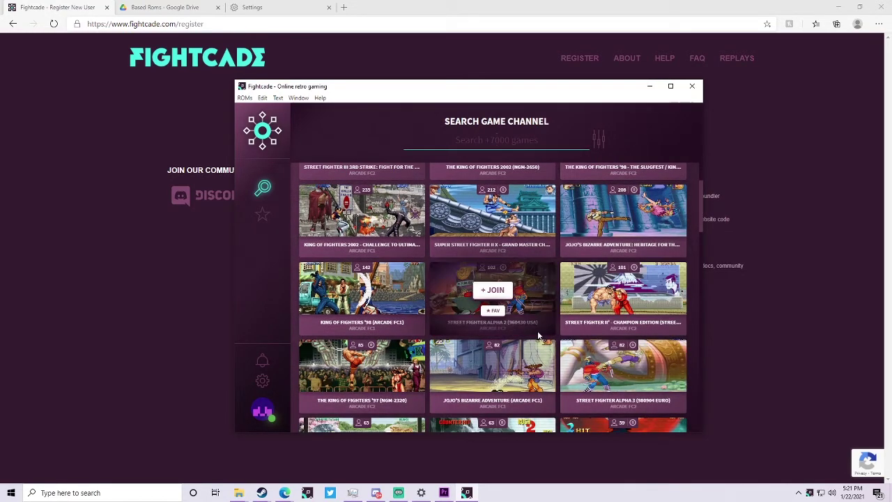
{"action": "mouse_move", "coordinate": [486, 414]}
{"action": "scroll", "coordinate": [485, 409], "scroll_direction": "up", "scroll_amount": 1}
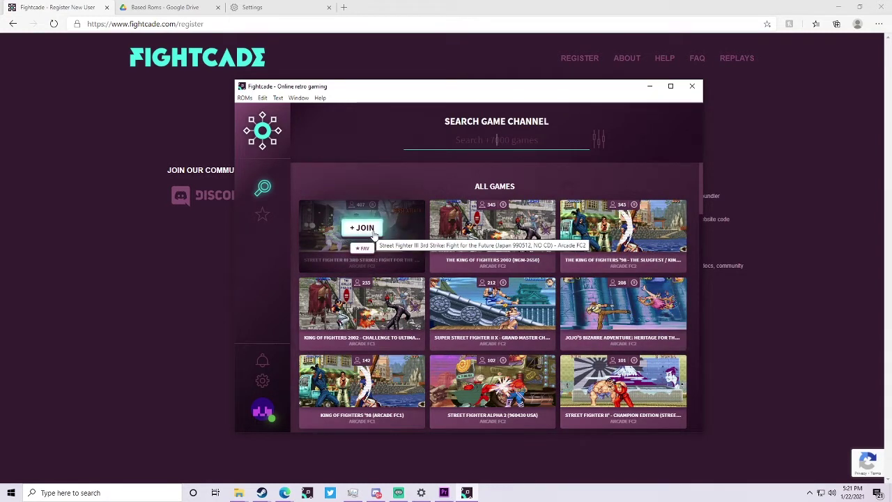
{"action": "left_click", "coordinate": [362, 228]}
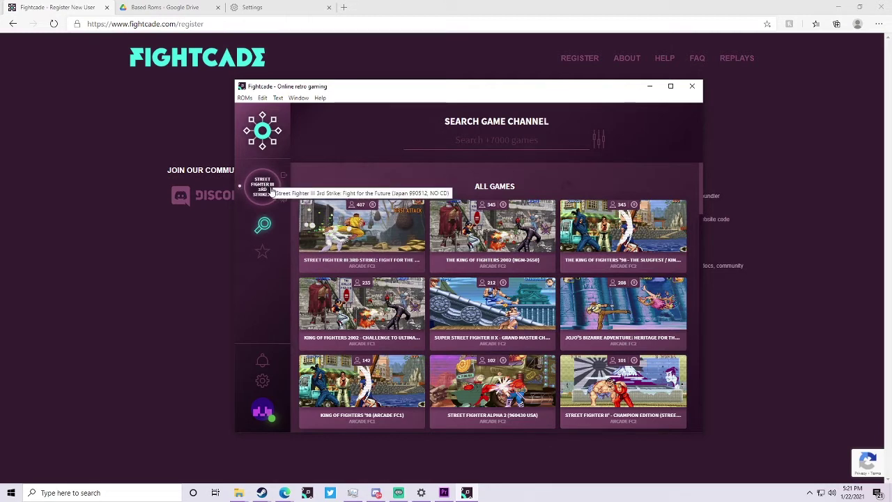
- Open the Street Fighter III 3rd Strike channel and scroll through its Looking to Play list
{"action": "left_click", "coordinate": [271, 190]}
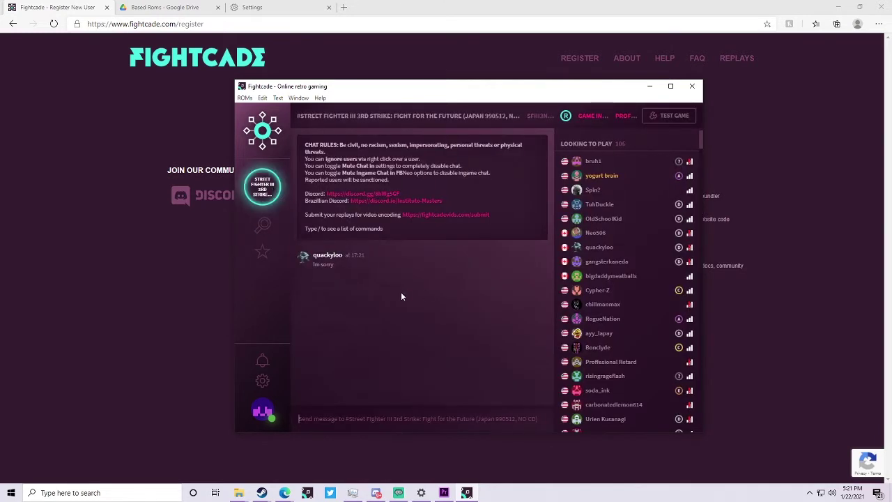
{"action": "scroll", "coordinate": [622, 272], "scroll_direction": "down", "scroll_amount": 3}
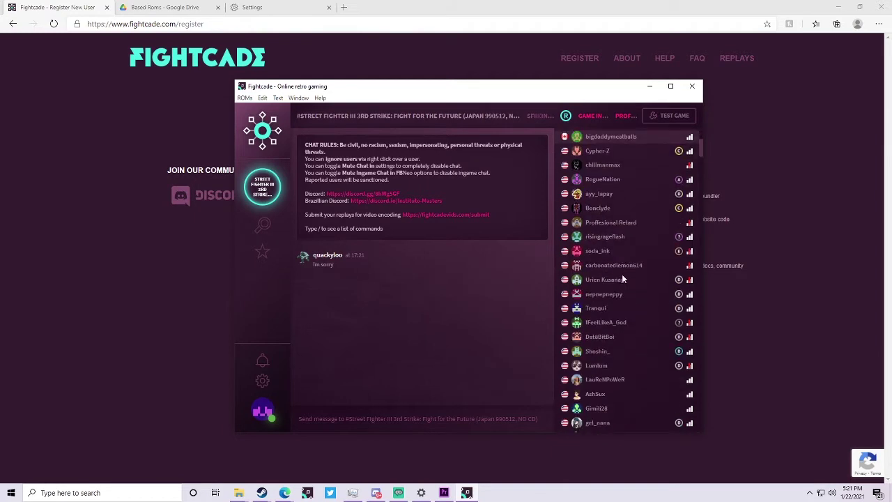
{"action": "scroll", "coordinate": [622, 272], "scroll_direction": "up", "scroll_amount": 3}
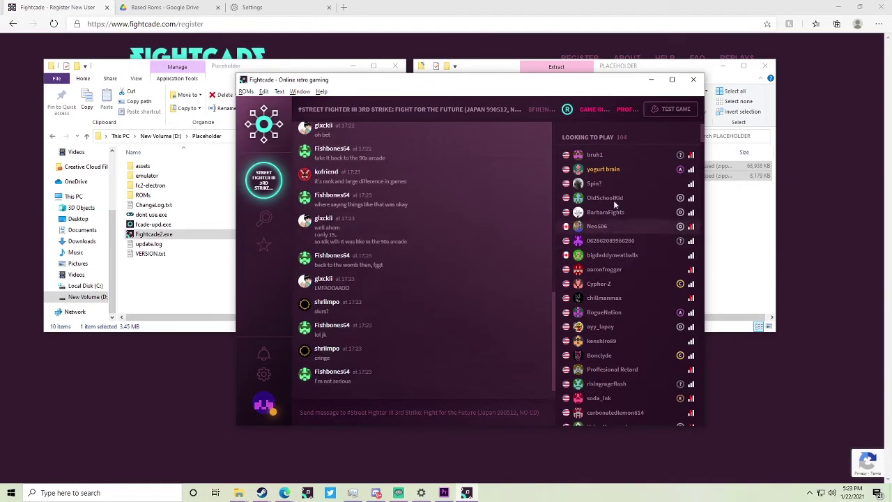
- After the missing-ROMs error, set FBNeo's first ROM path to the Desktop PLACEHOLDER folder and rescan
{"action": "left_click", "coordinate": [673, 109]}
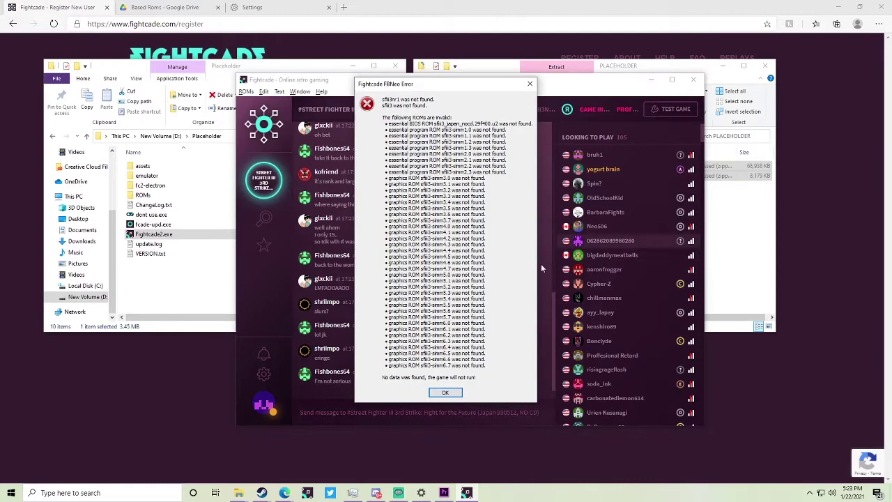
{"action": "left_click", "coordinate": [446, 393]}
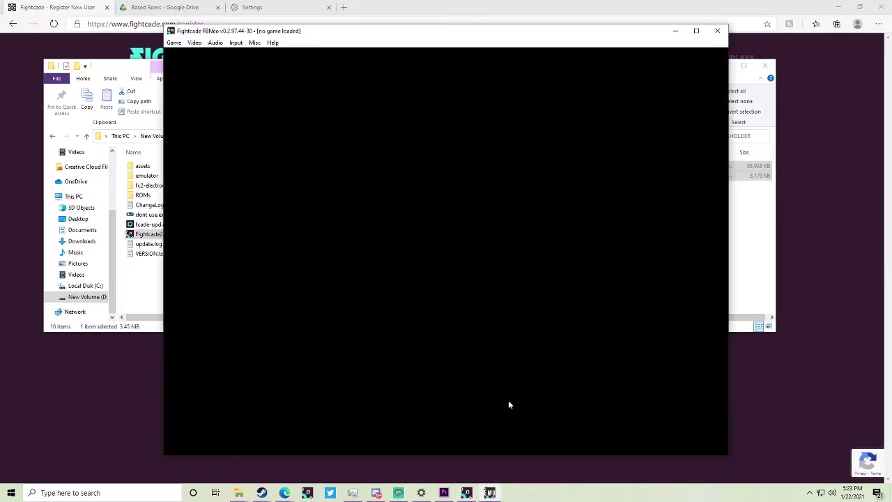
{"action": "left_click", "coordinate": [255, 42]}
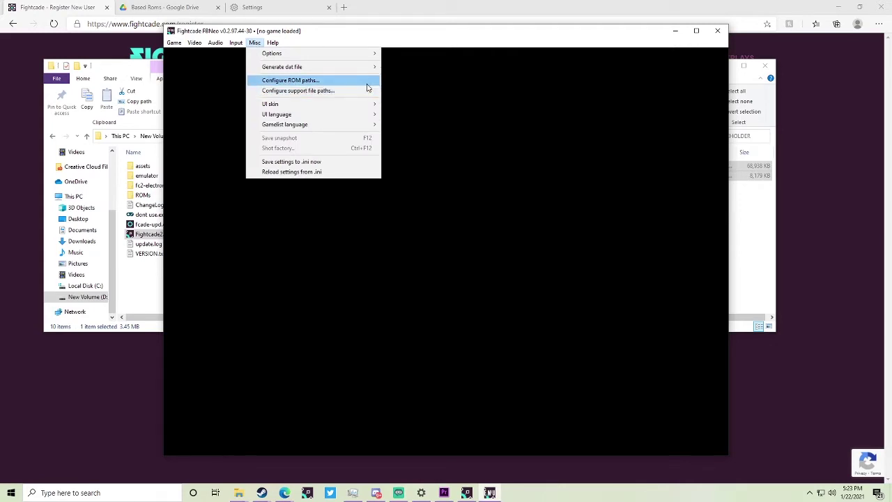
{"action": "left_click", "coordinate": [341, 80]}
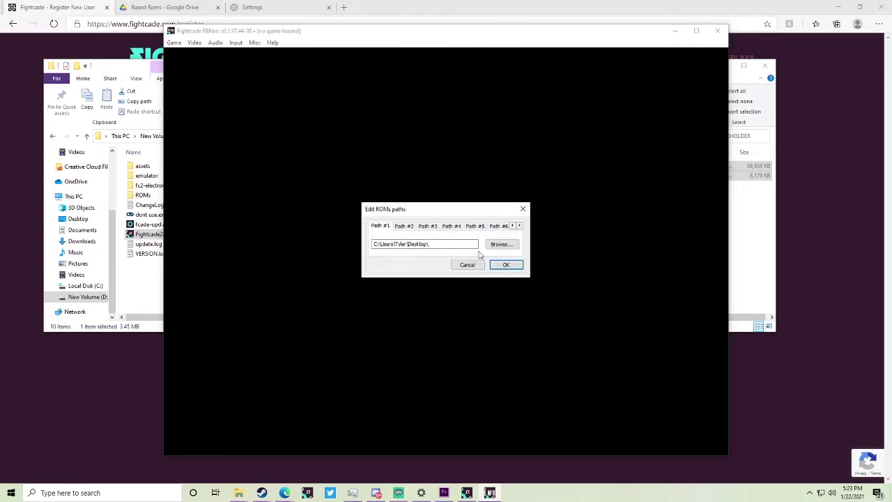
{"action": "left_click", "coordinate": [501, 244]}
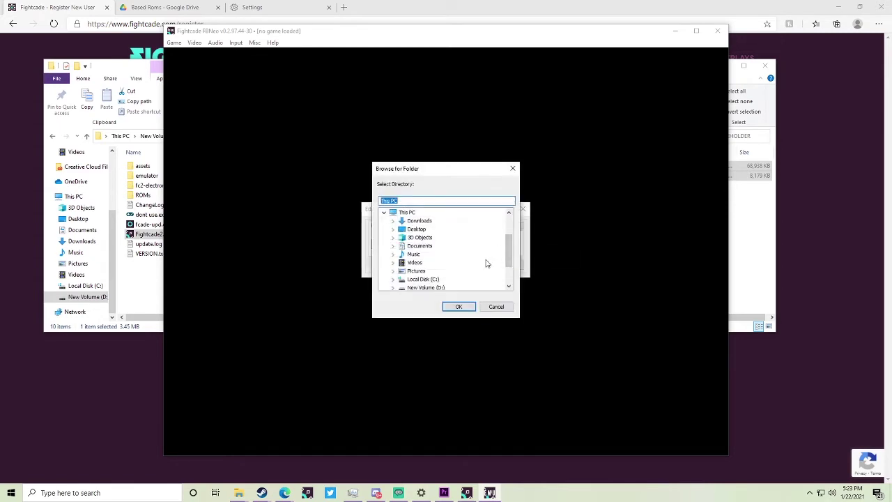
{"action": "scroll", "coordinate": [411, 282], "scroll_direction": "down", "scroll_amount": 2}
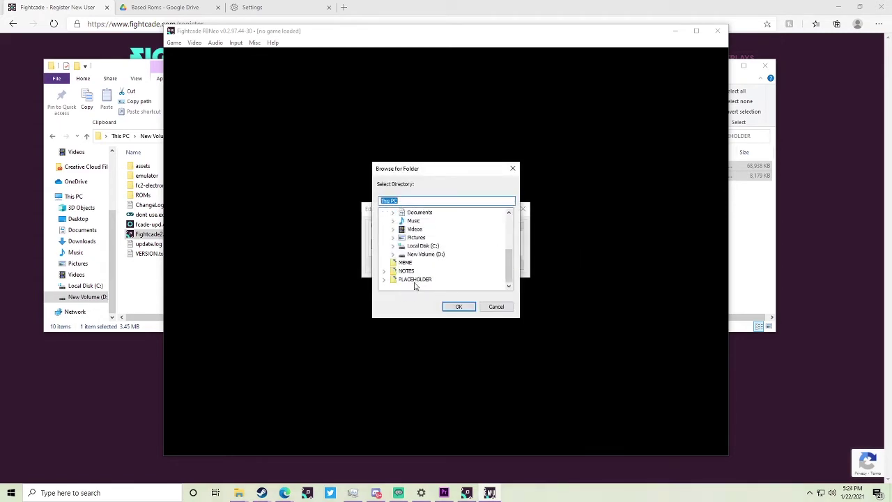
{"action": "left_click", "coordinate": [404, 280]}
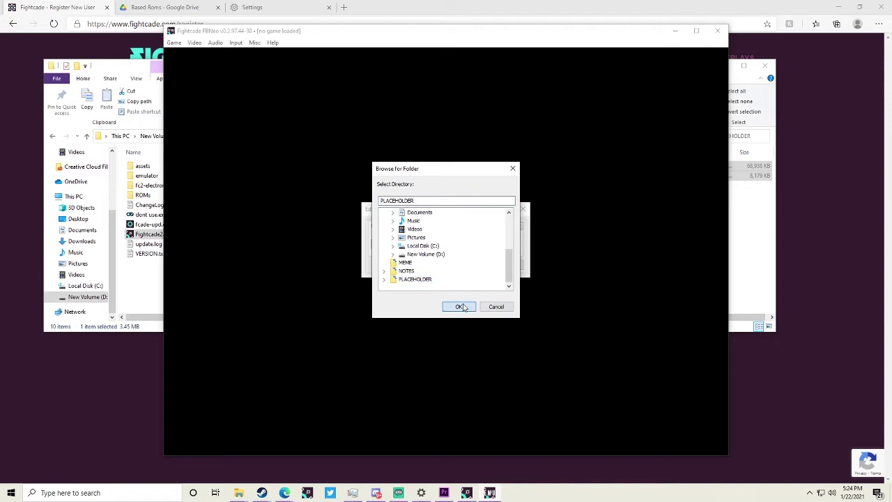
{"action": "left_click", "coordinate": [462, 308]}
{"action": "left_click", "coordinate": [507, 265]}
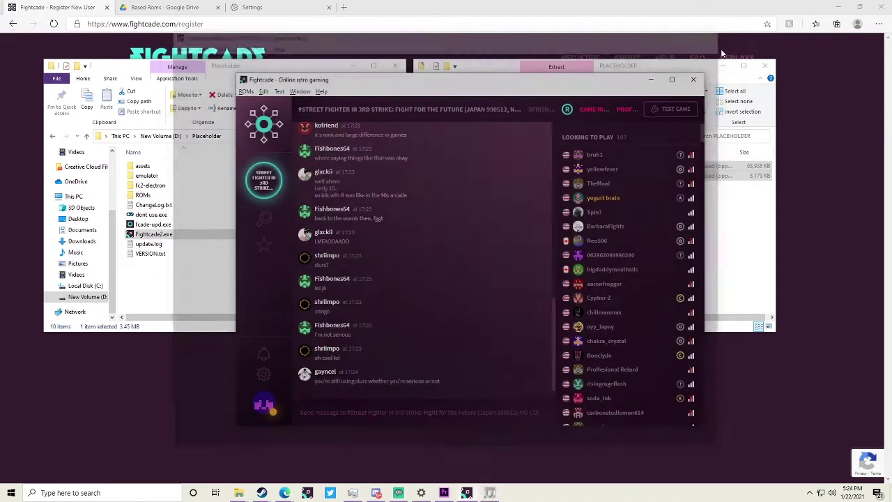
- Turn FBNeo's volume almost fully down in the Volume Mixer and bring the Third Strike window forward
{"action": "left_click", "coordinate": [717, 31]}
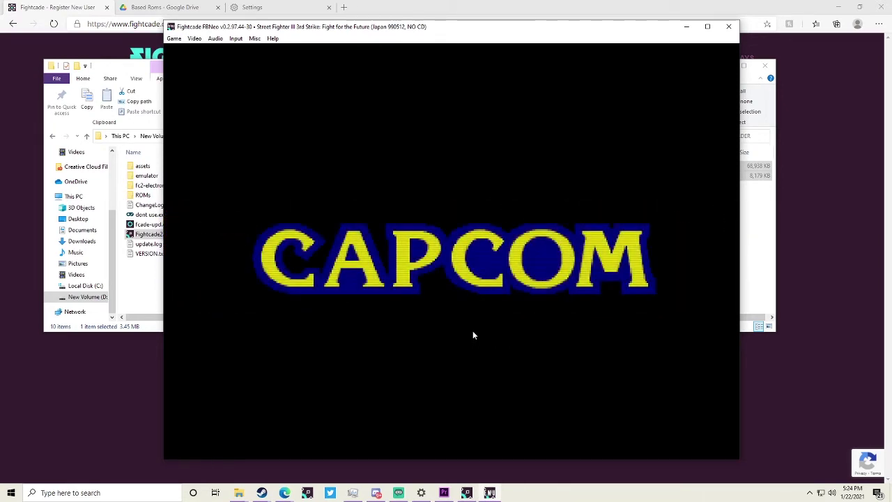
{"action": "left_click", "coordinate": [832, 493]}
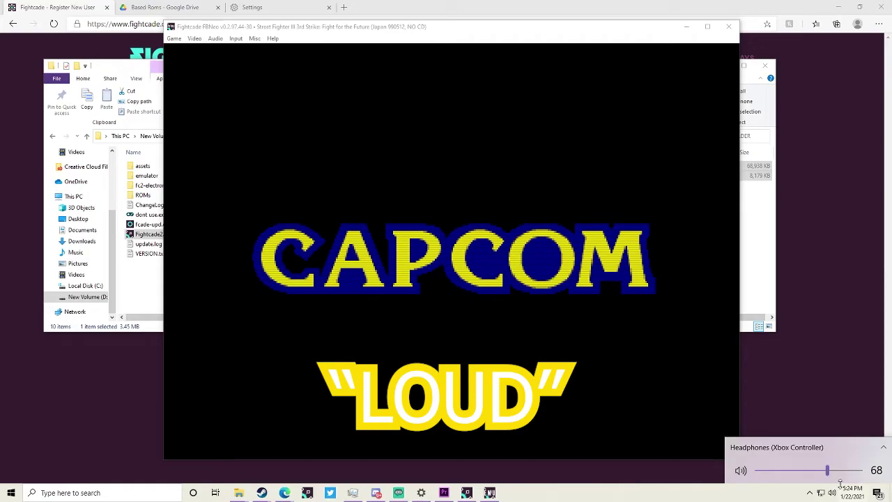
{"action": "left_click", "coordinate": [831, 450]}
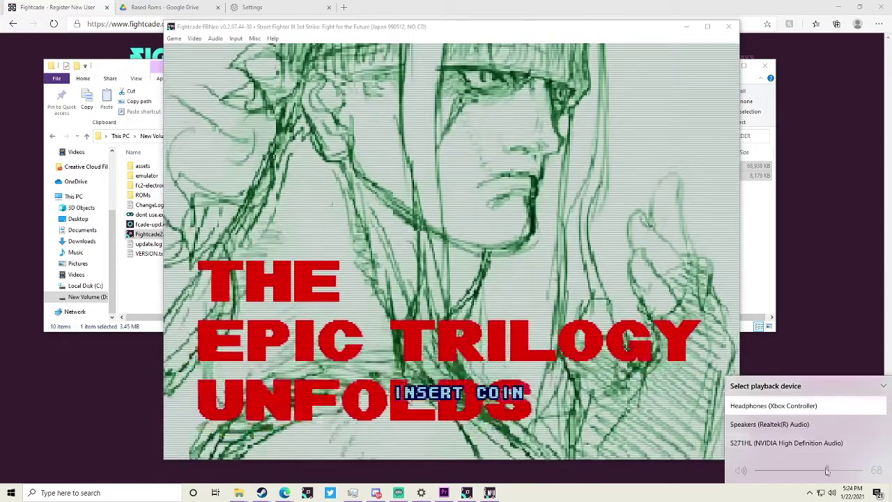
{"action": "right_click", "coordinate": [831, 493]}
{"action": "left_click", "coordinate": [822, 449]}
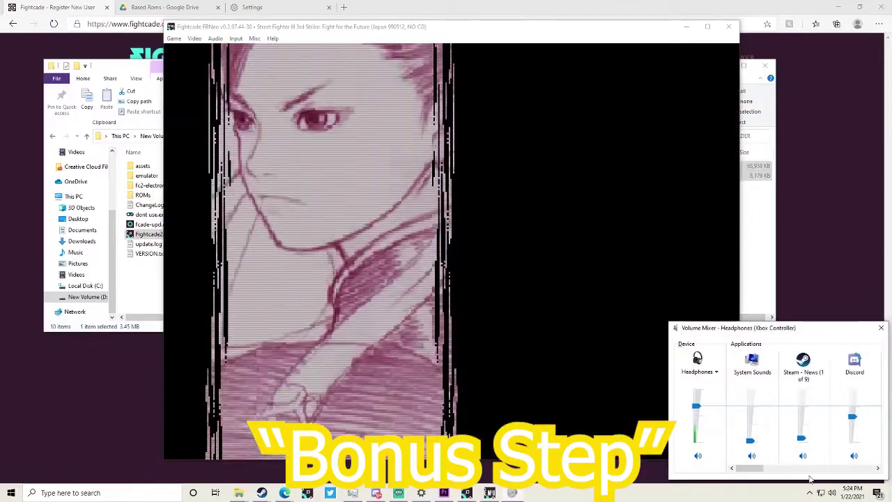
{"action": "left_click", "coordinate": [823, 468]}
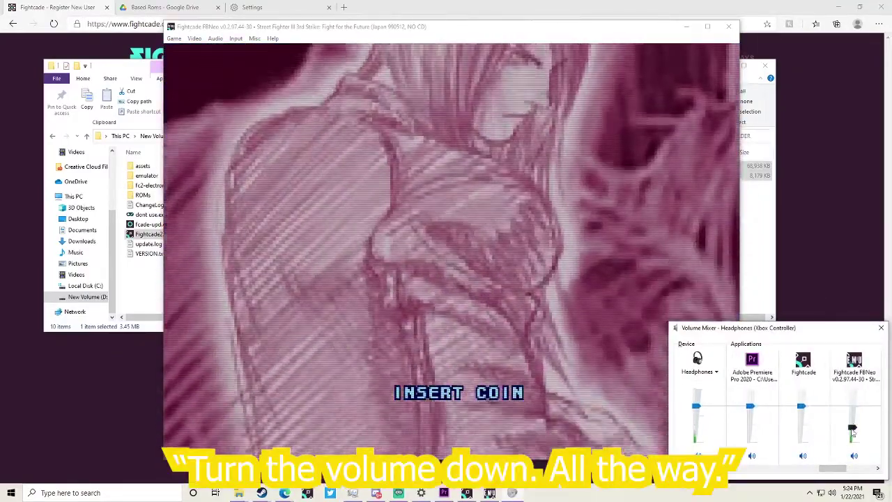
{"action": "left_click_drag", "start_coordinate": [852, 406], "coordinate": [859, 444]}
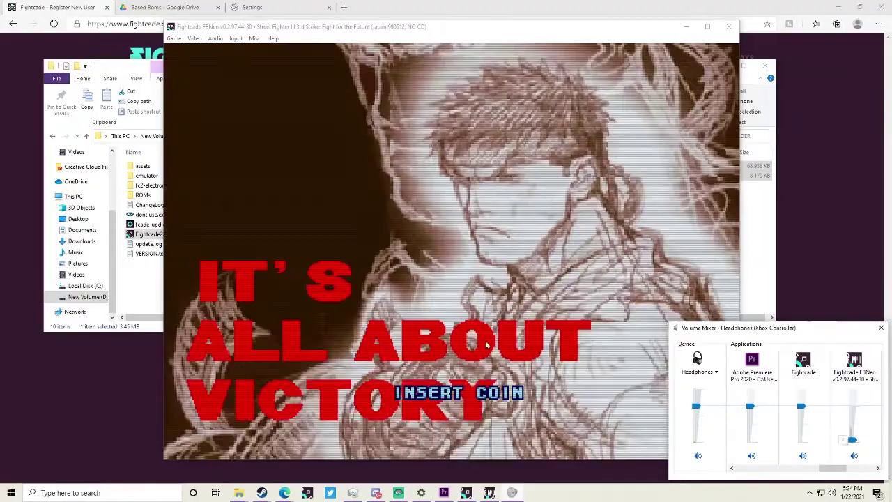
{"action": "left_click", "coordinate": [492, 344]}
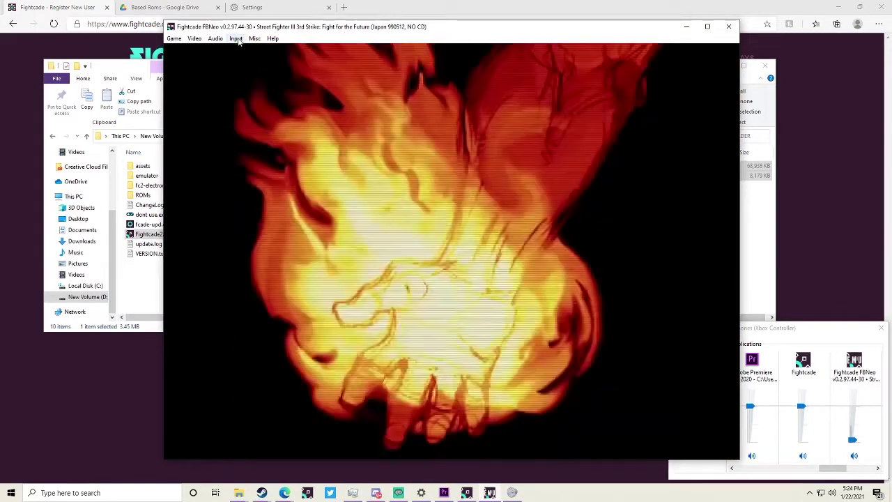
- Open Map Game Inputs with F5 and assign P1 Coin and P1 Start to the controller
{"action": "left_click", "coordinate": [237, 39]}
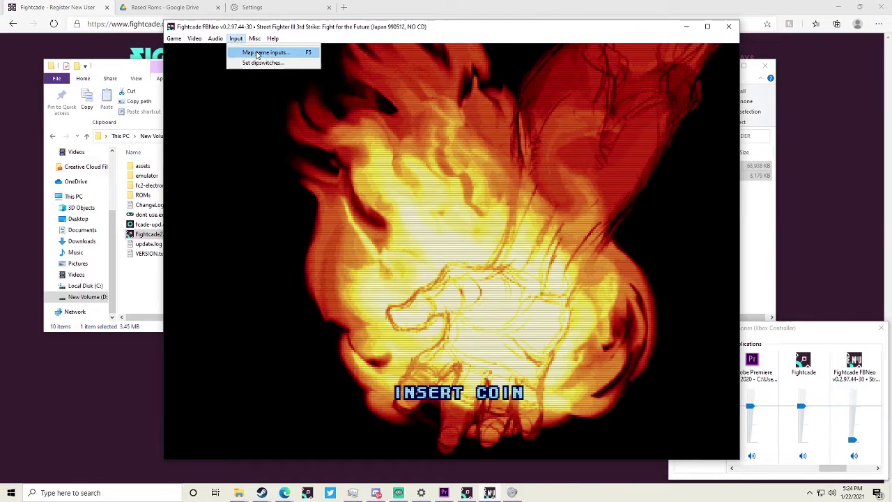
{"action": "left_click", "coordinate": [348, 172]}
{"action": "key", "text": "F5"}
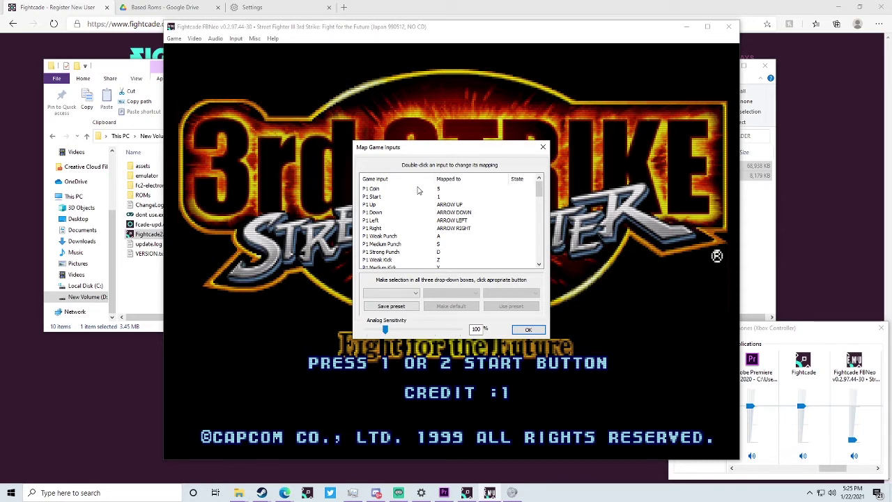
{"action": "double_click", "coordinate": [418, 189]}
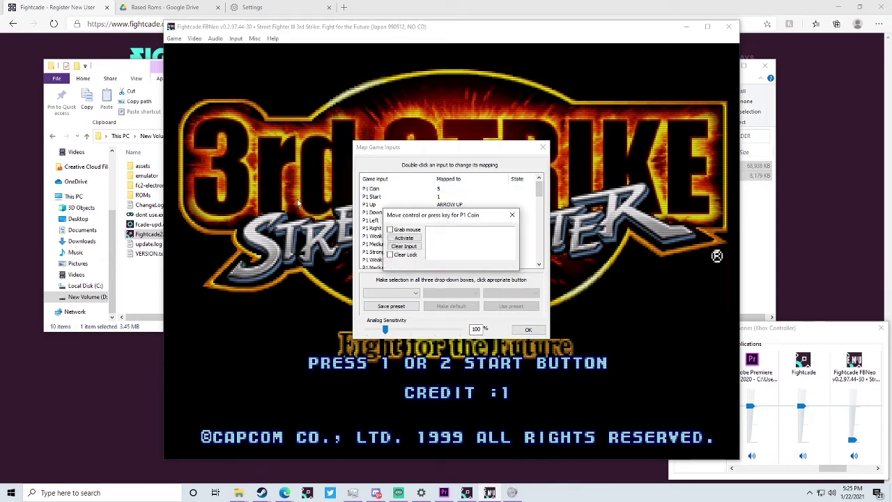
{"action": "scroll", "coordinate": [374, 259], "scroll_direction": "down", "scroll_amount": 1}
{"action": "scroll", "coordinate": [374, 259], "scroll_direction": "up", "scroll_amount": 1}
{"action": "double_click", "coordinate": [401, 198]}
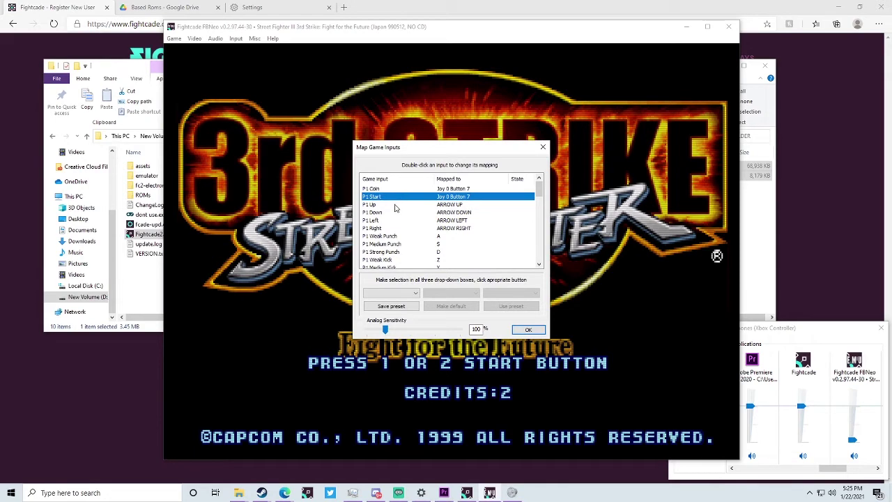
- Assign P1's directions, punches and kicks to the matching controller buttons
{"action": "double_click", "coordinate": [390, 205]}
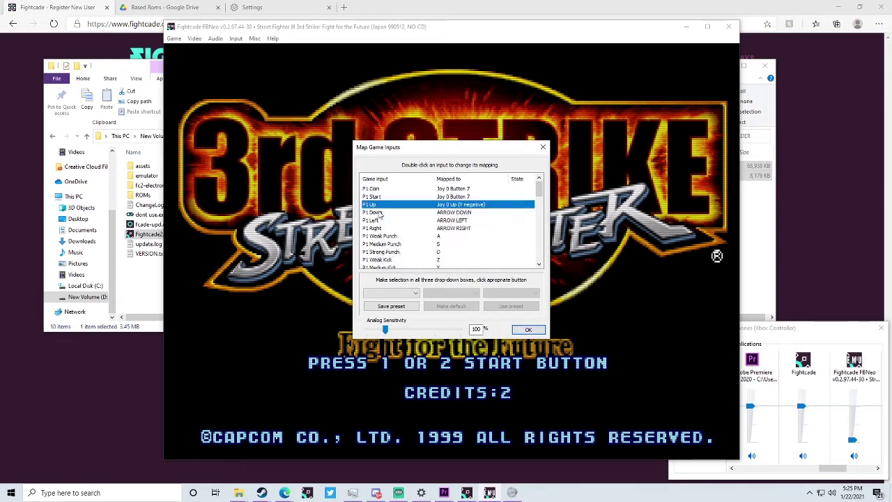
{"action": "double_click", "coordinate": [381, 212]}
{"action": "double_click", "coordinate": [385, 220]}
{"action": "double_click", "coordinate": [388, 228]}
{"action": "double_click", "coordinate": [390, 236]}
{"action": "double_click", "coordinate": [393, 244]}
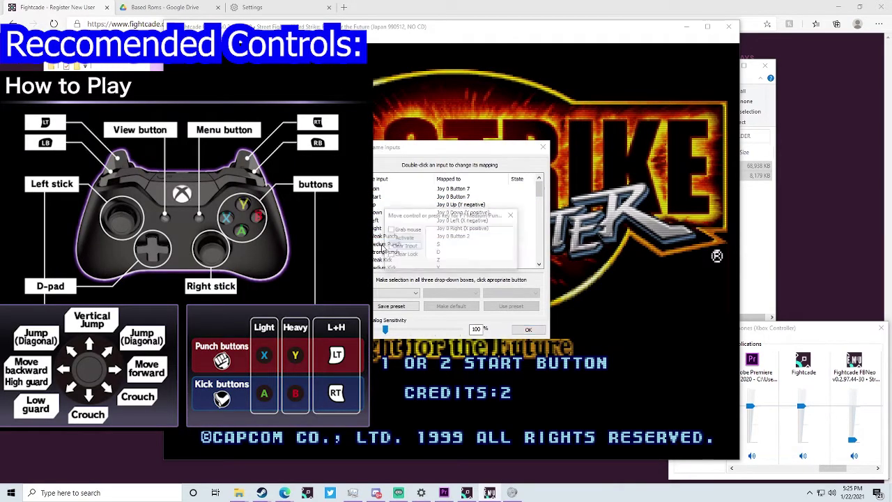
{"action": "double_click", "coordinate": [398, 251]}
{"action": "double_click", "coordinate": [400, 259]}
{"action": "double_click", "coordinate": [400, 263]}
{"action": "double_click", "coordinate": [400, 263]}
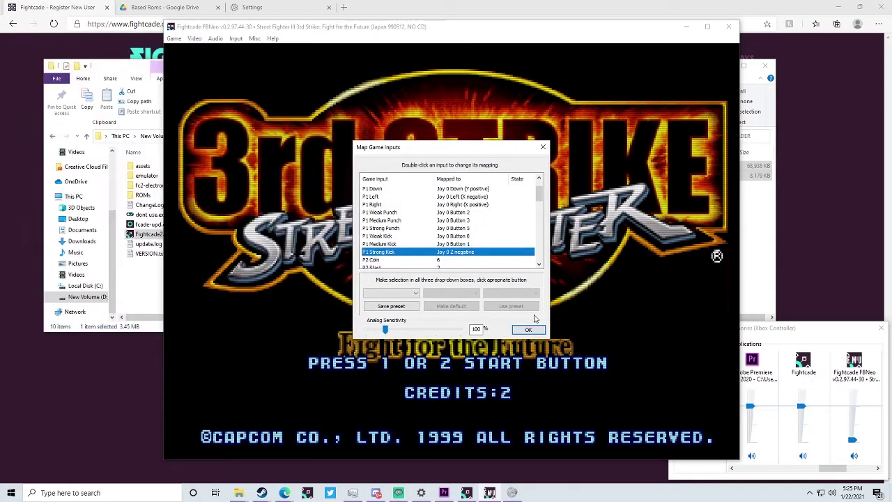
- Confirm the mappings, press Start, and browse Player Select between Twelve and Remy
{"action": "left_click", "coordinate": [535, 328]}
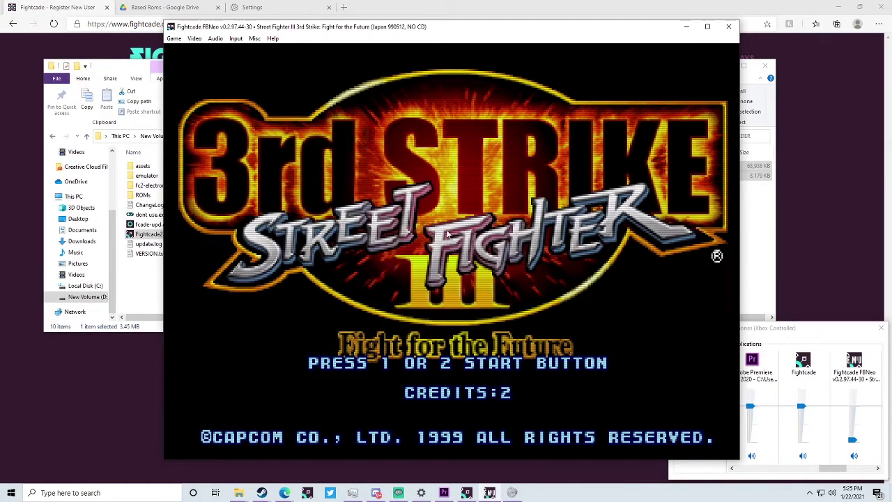
{"action": "key", "text": "1"}
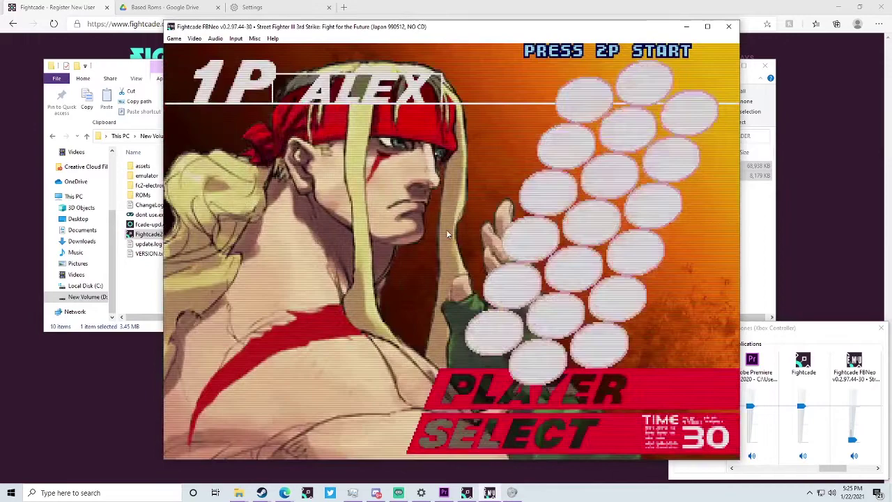
{"action": "key", "text": "Right"}
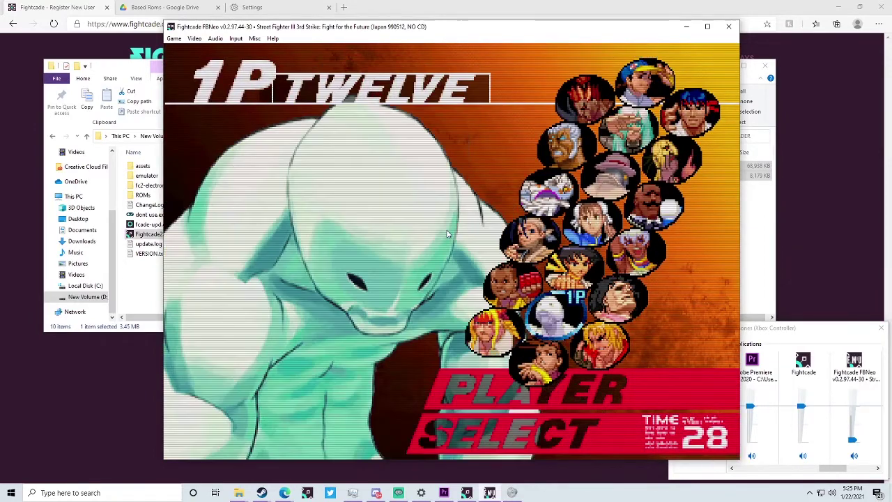
{"action": "key", "text": "Down"}
{"action": "key", "text": "Up"}
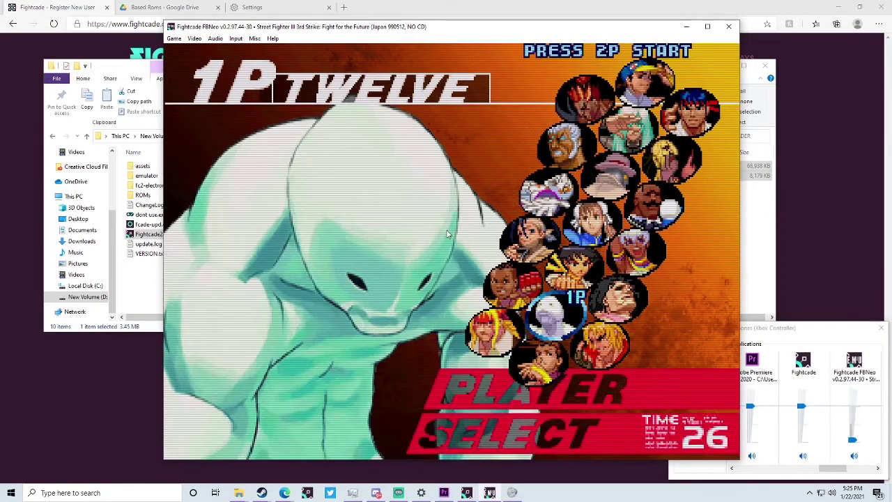
{"action": "key", "text": "Up"}
{"action": "key", "text": "Up"}
{"action": "key", "text": "Up"}
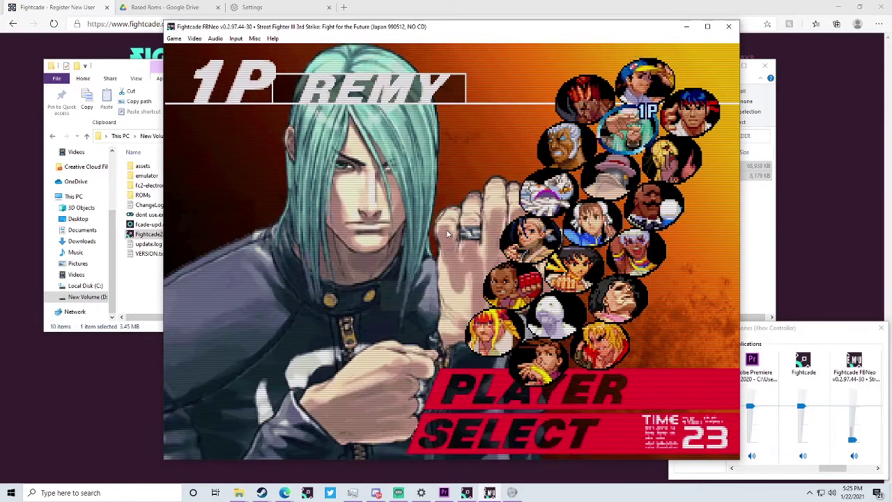
{"action": "key", "text": "Down"}
{"action": "key", "text": "Down"}
{"action": "key", "text": "Down"}
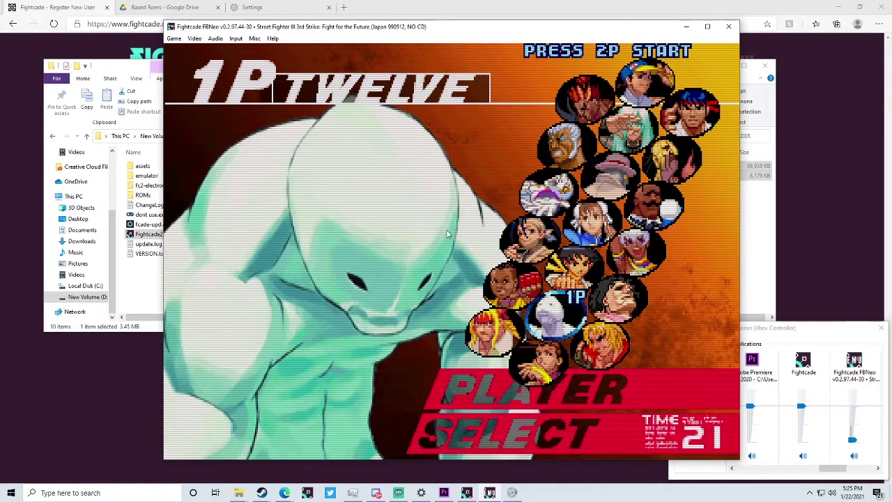
{"action": "key", "text": "Up"}
{"action": "key", "text": "Up"}
{"action": "key", "text": "Up"}
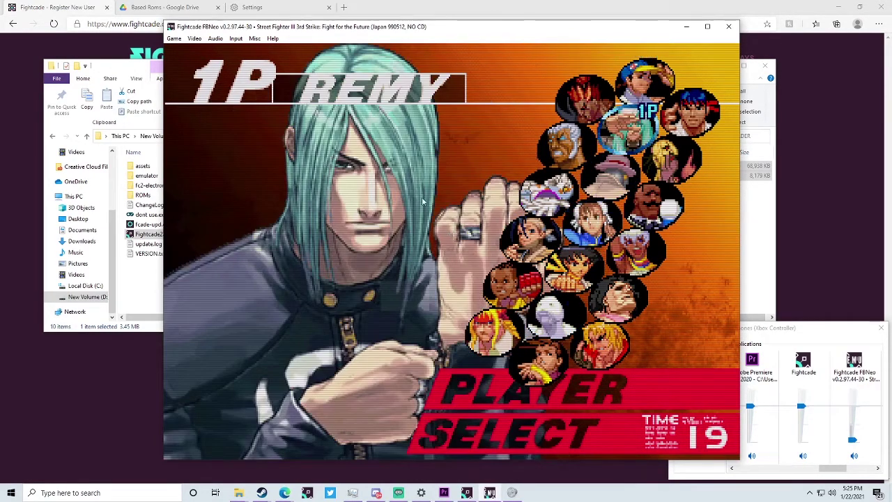
- Close the emulator, maximize the lobby, challenge a waiting player and post 'games' in chat
{"action": "left_click", "coordinate": [729, 26]}
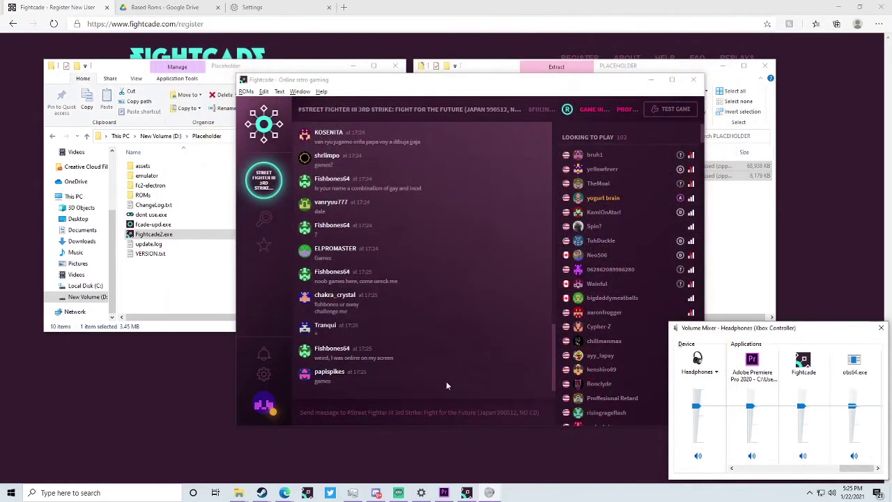
{"action": "left_click", "coordinate": [672, 80]}
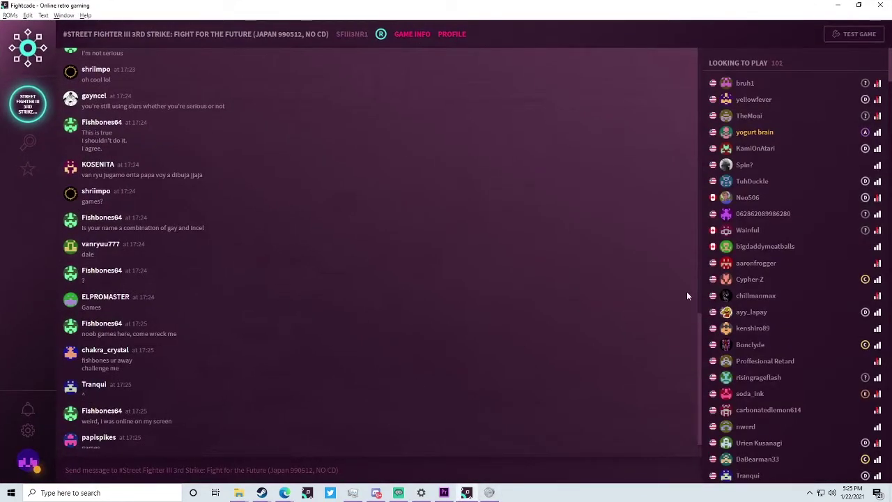
{"action": "left_click", "coordinate": [793, 169]}
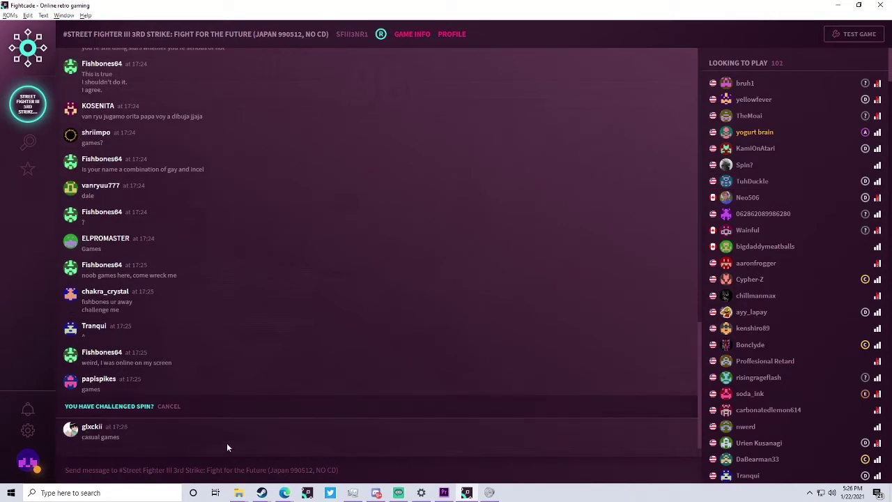
{"action": "type", "text": "ga"}
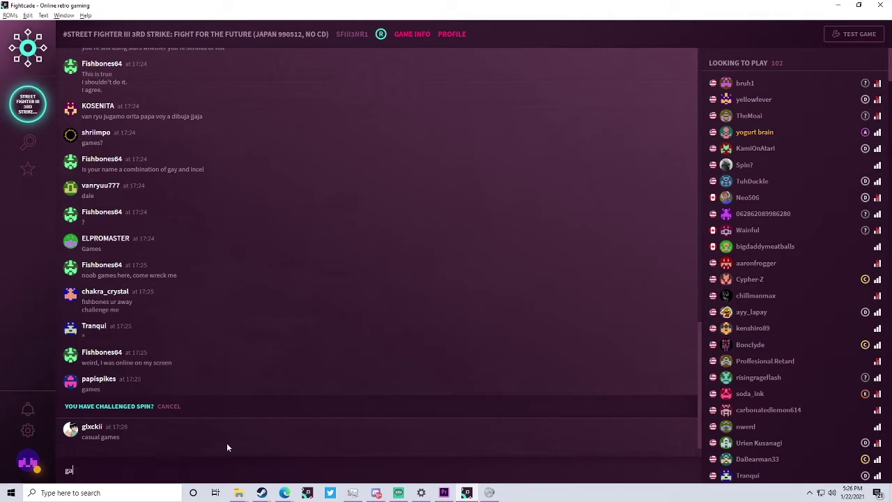
{"action": "type", "text": "mes"}
{"action": "key", "text": "Return"}
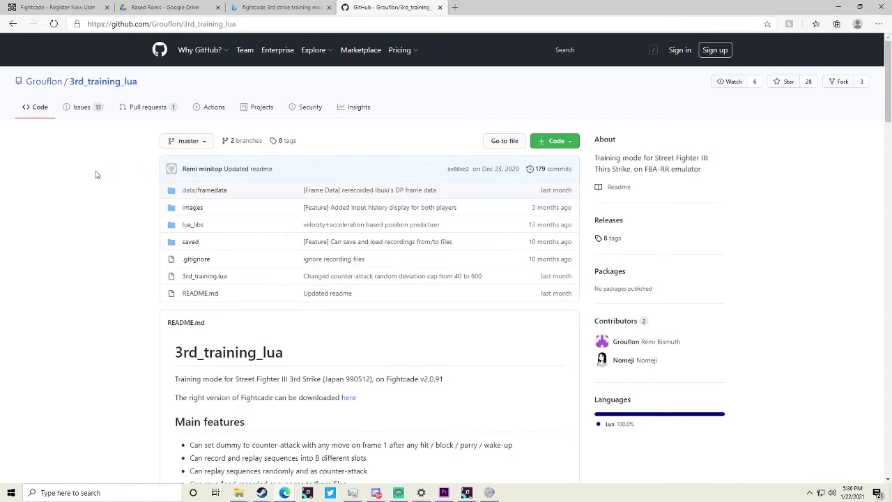
- Show the Code button's clone and download options on the 3rd_training_lua repository page
{"action": "left_click", "coordinate": [292, 25]}
{"action": "left_click", "coordinate": [102, 288]}
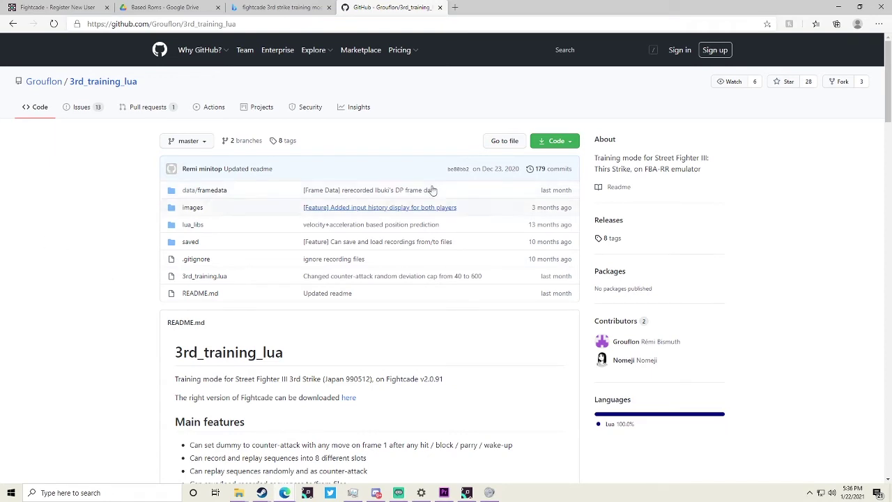
{"action": "left_click", "coordinate": [571, 143]}
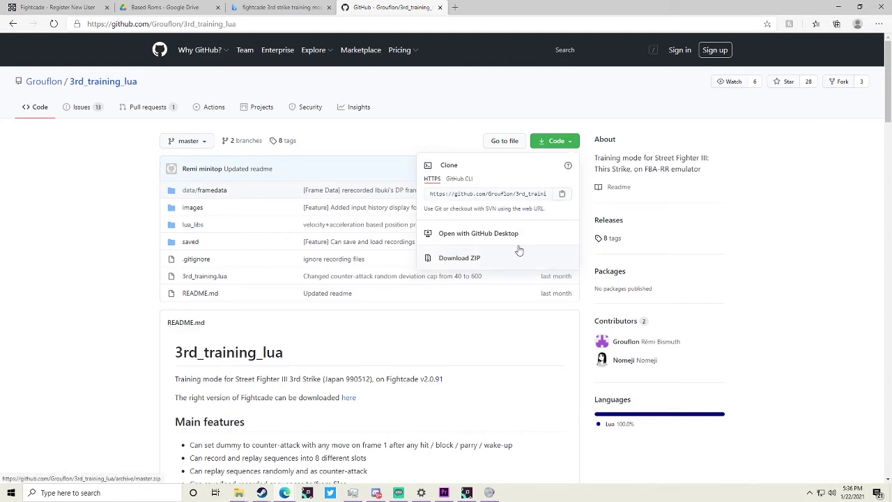
- Download the repository as a ZIP and bring up the Placeholder Explorer window
{"action": "left_click", "coordinate": [510, 258]}
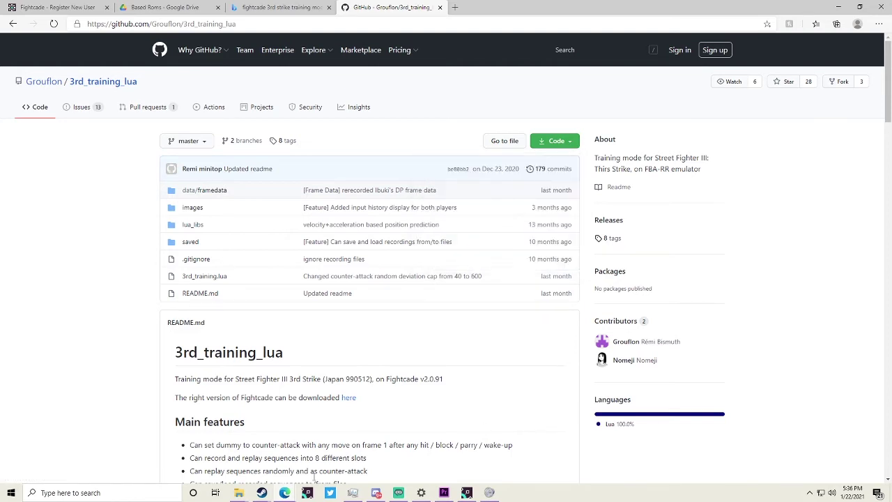
{"action": "left_click", "coordinate": [239, 492]}
{"action": "left_click", "coordinate": [123, 444]}
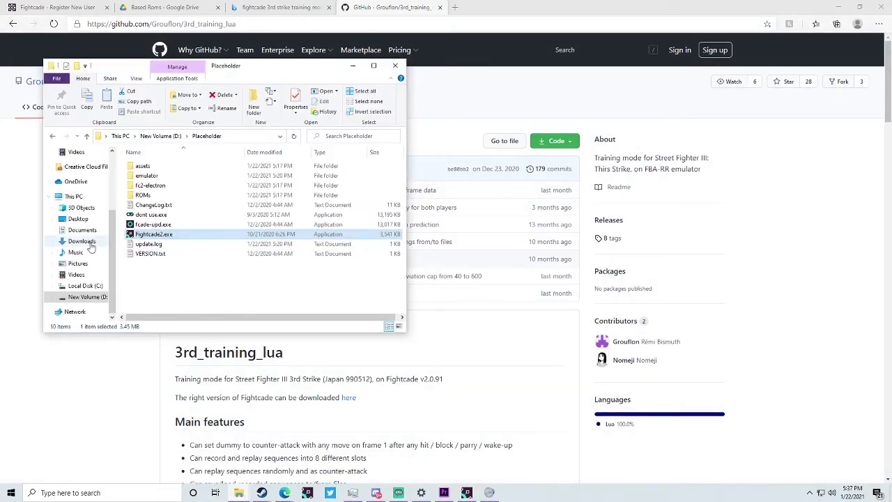
- Browse Desktop > PLACEHOLDER > 3rd_training_lua-master and view its seven items
{"action": "left_click", "coordinate": [78, 219]}
{"action": "scroll", "coordinate": [197, 284], "scroll_direction": "down", "scroll_amount": 2}
{"action": "double_click", "coordinate": [154, 316]}
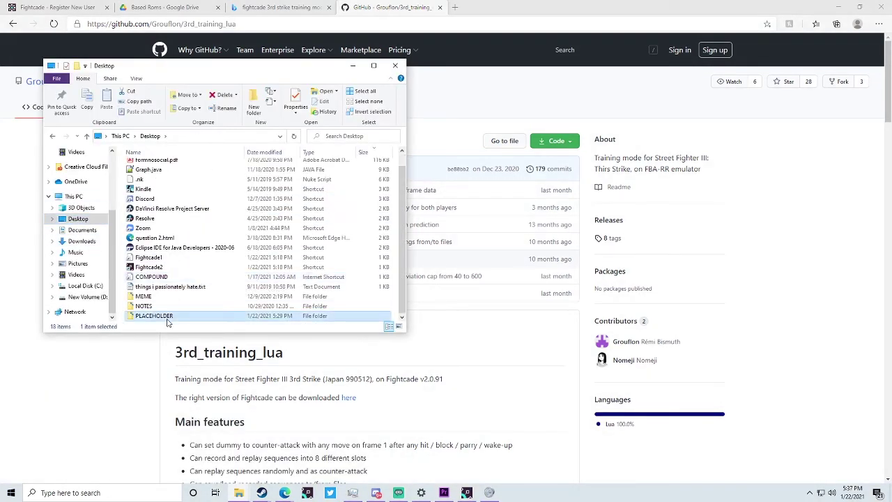
{"action": "double_click", "coordinate": [219, 166]}
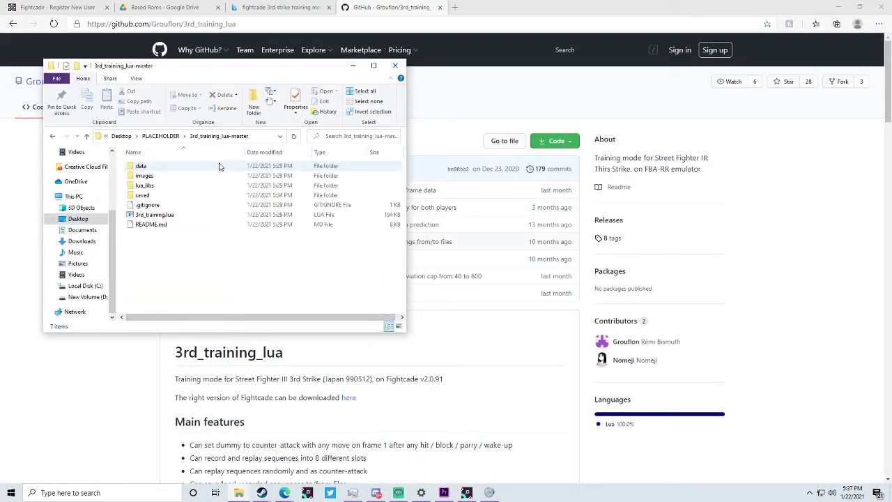
{"action": "left_click_drag", "start_coordinate": [271, 282], "coordinate": [235, 164]}
{"action": "left_click", "coordinate": [243, 249]}
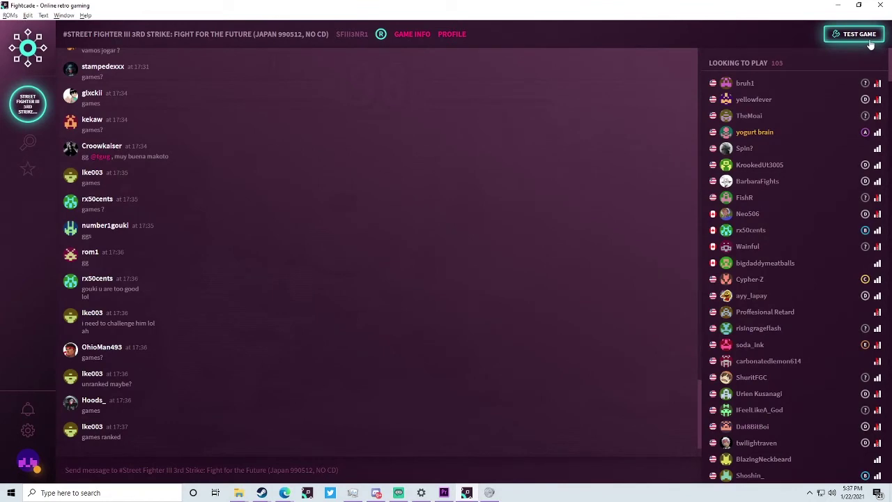
- Launch Third Strike offline and start a match as player 1 with Gouki
{"action": "left_click", "coordinate": [870, 43]}
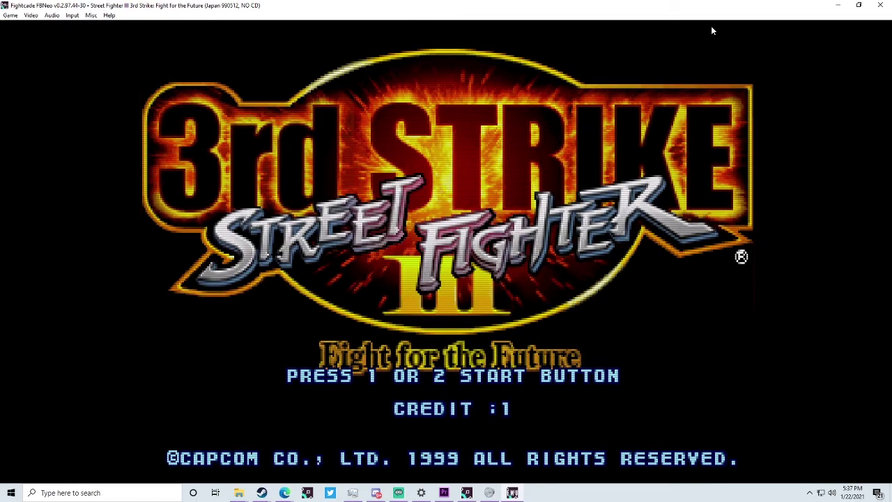
{"action": "key", "text": "2"}
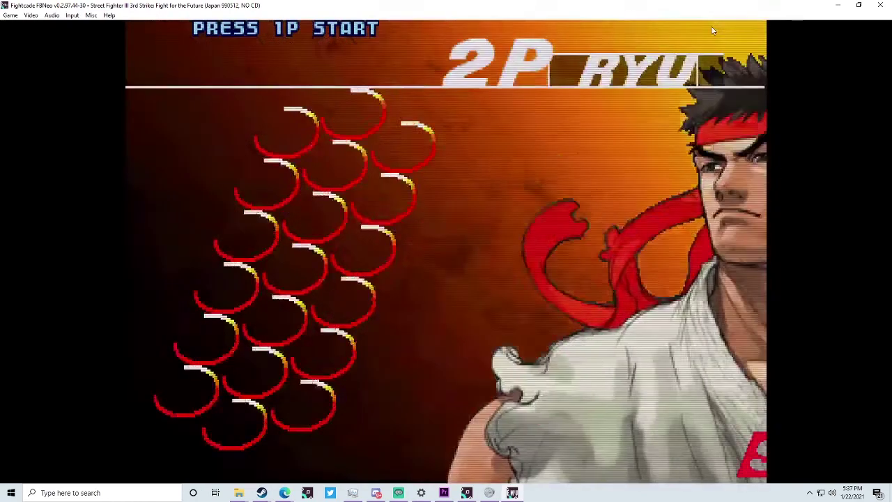
{"action": "key", "text": "1"}
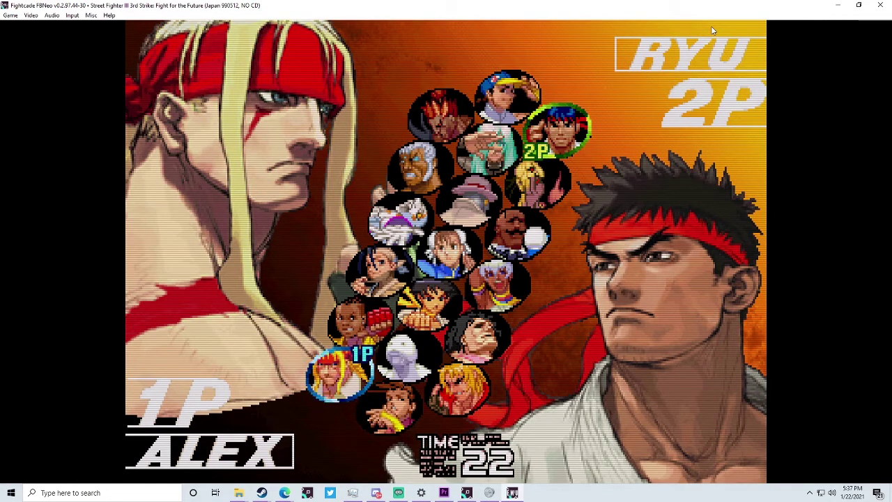
{"action": "key", "text": "Down"}
{"action": "key", "text": "a"}
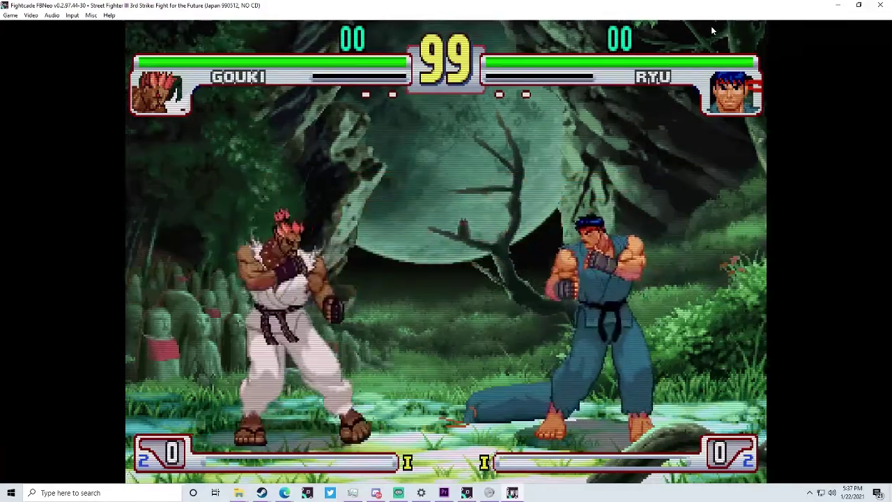
- Walk Gouki forward, hit and juggle Ryu, then step back
{"action": "key", "text": "Right"}
{"action": "key", "text": "a"}
{"action": "key", "text": "a"}
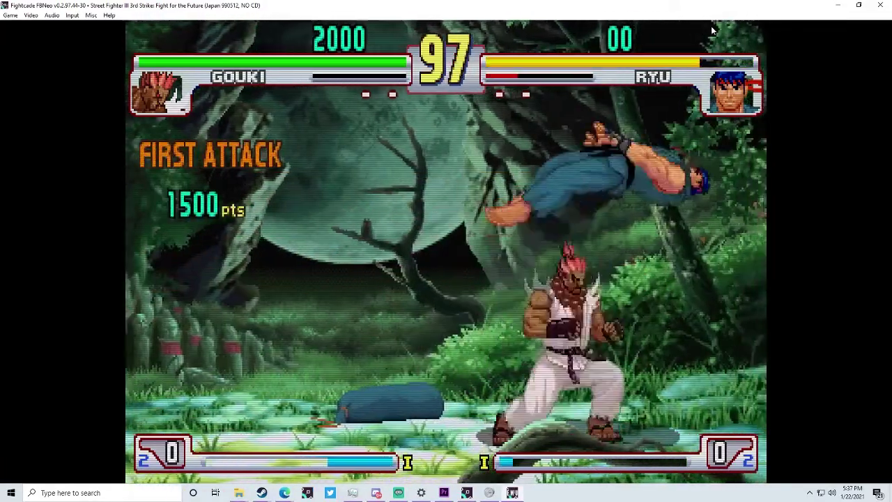
{"action": "key", "text": "a"}
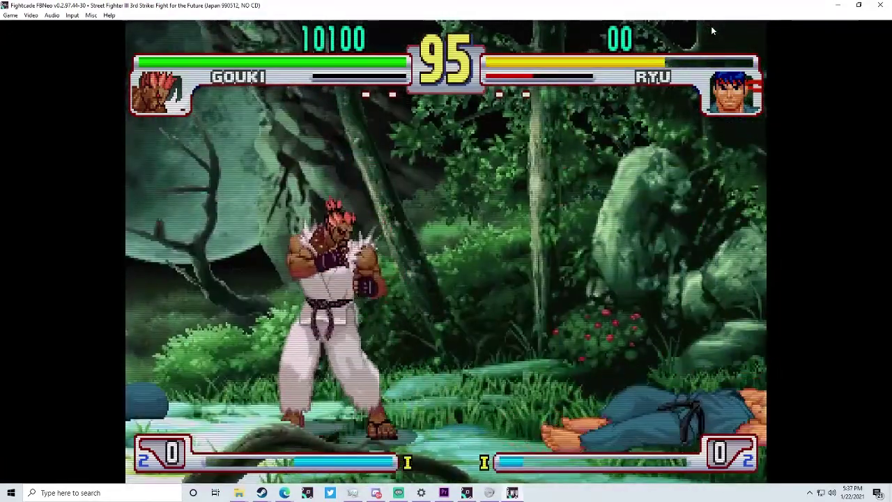
{"action": "key", "text": "Right"}
{"action": "key", "text": "Left"}
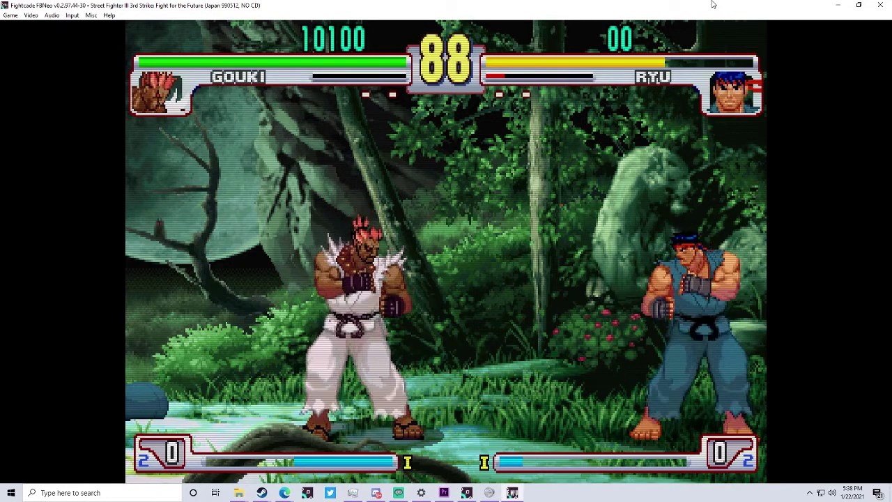
{"action": "key", "text": "Left"}
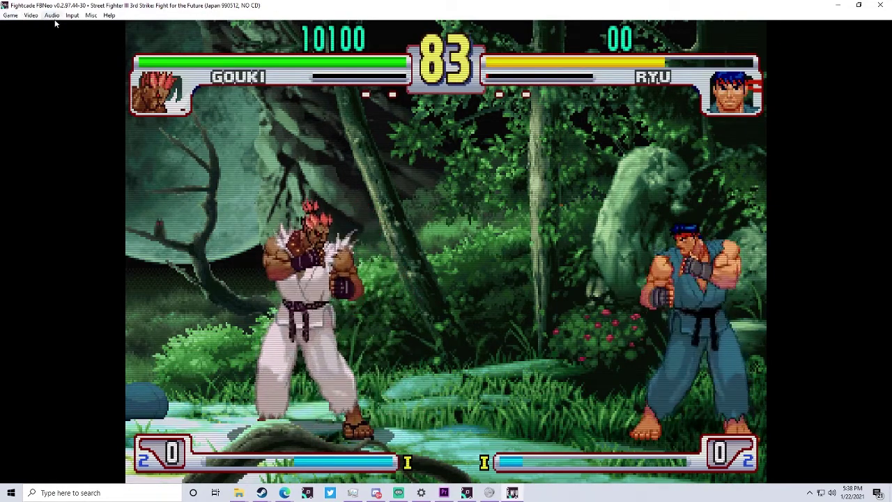
- Load 3rd_training.lua in a new Lua script window, run it, and refocus the game
{"action": "left_click", "coordinate": [12, 15]}
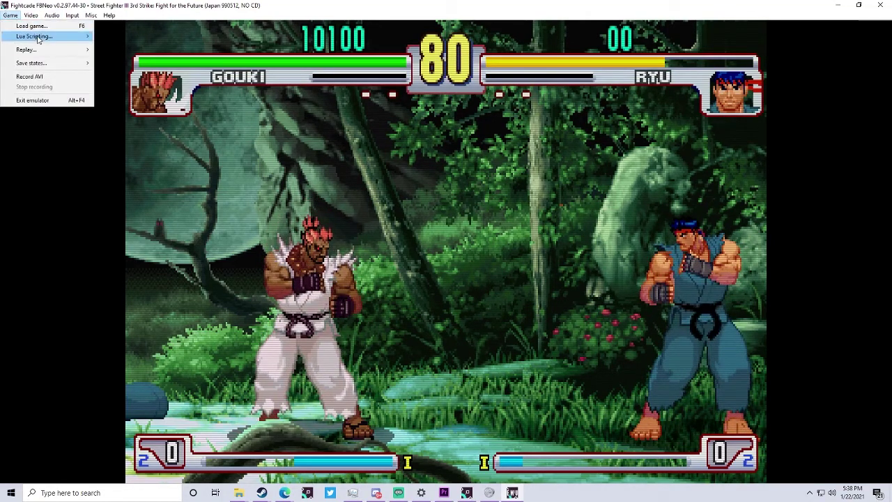
{"action": "mouse_move", "coordinate": [40, 37]}
{"action": "left_click", "coordinate": [129, 41]}
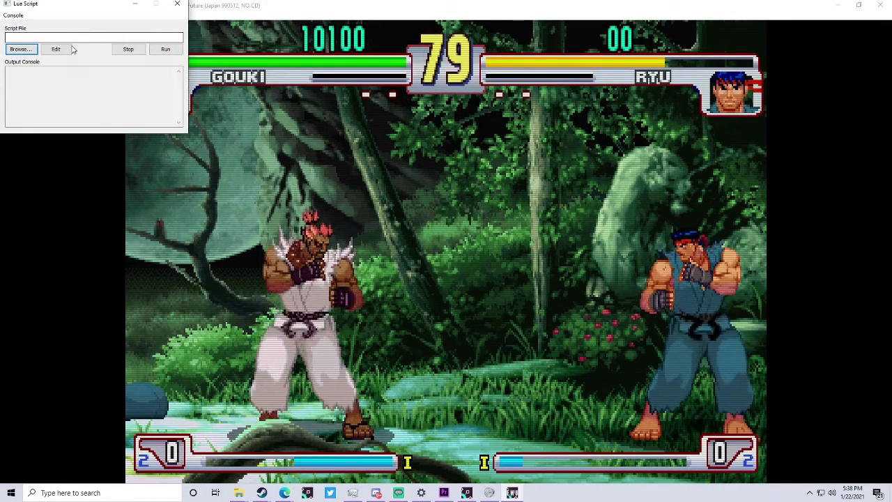
{"action": "left_click", "coordinate": [20, 49]}
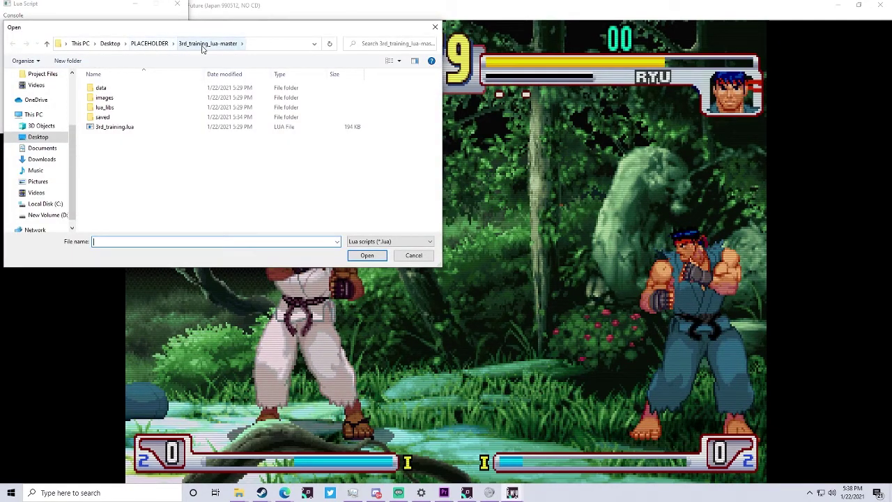
{"action": "double_click", "coordinate": [146, 128]}
{"action": "left_click", "coordinate": [166, 49]}
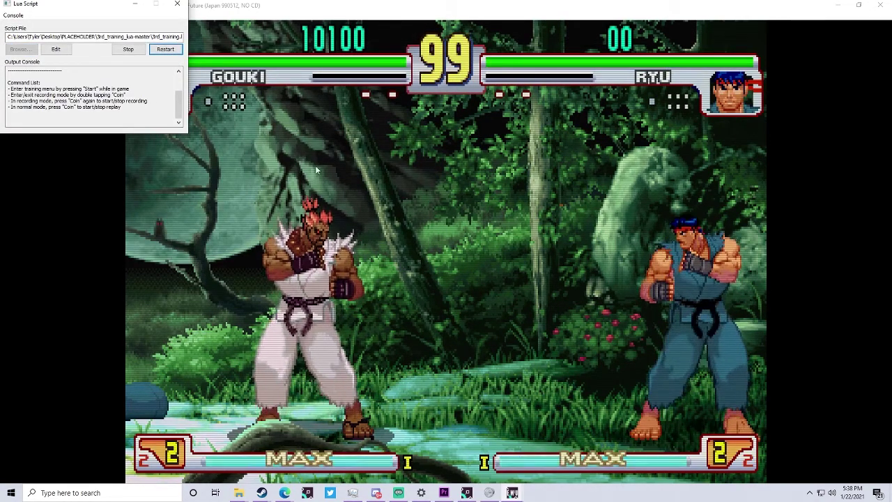
{"action": "left_click", "coordinate": [353, 181]}
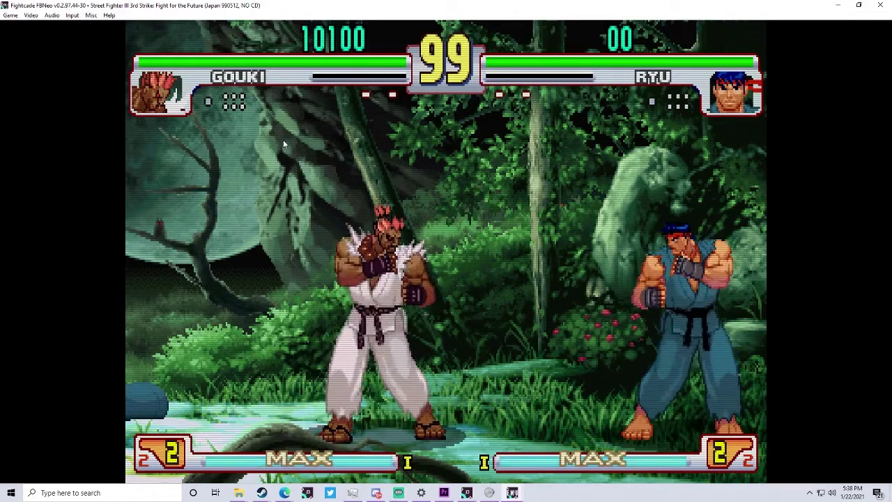
- Open the training menu and set the dummy's pose to crouching
{"action": "key", "text": "1"}
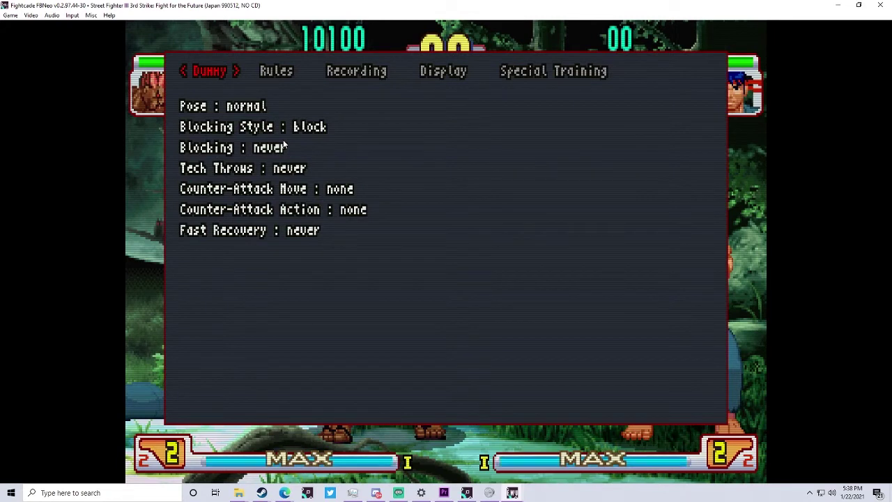
{"action": "key", "text": "Down"}
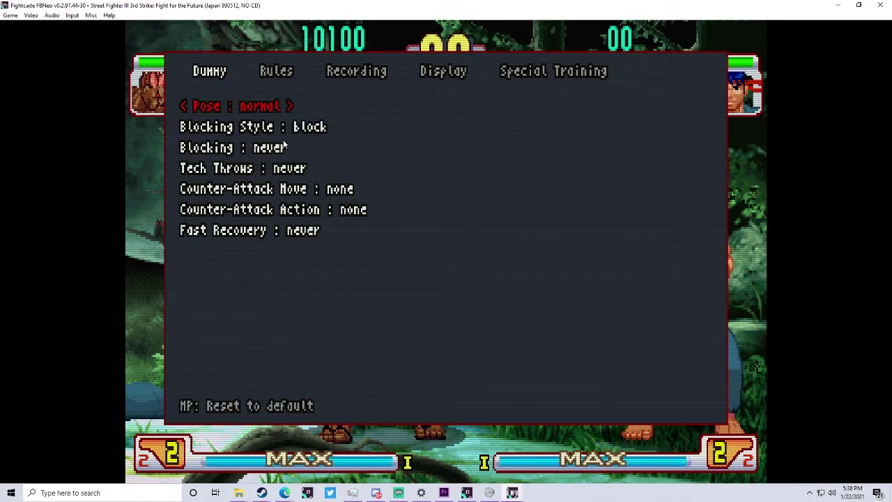
{"action": "key", "text": "Right"}
- Review the Rules settings, leaving Stun Mode at no stun
{"action": "key", "text": "Up"}
{"action": "key", "text": "Right"}
{"action": "key", "text": "Down"}
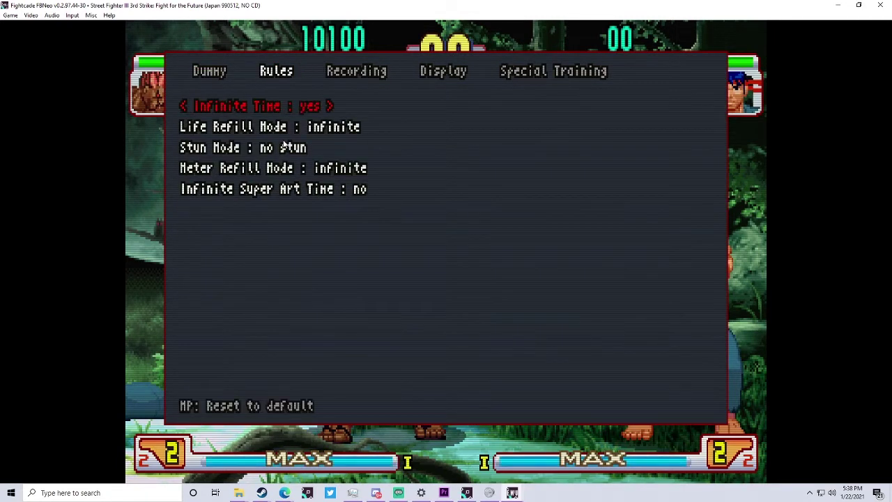
{"action": "key", "text": "Down"}
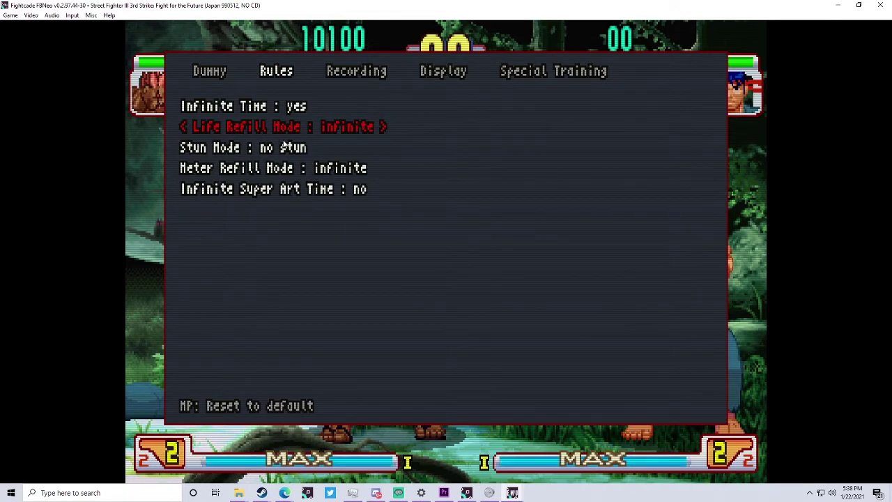
{"action": "key", "text": "Down"}
{"action": "key", "text": "Right"}
{"action": "key", "text": "Left"}
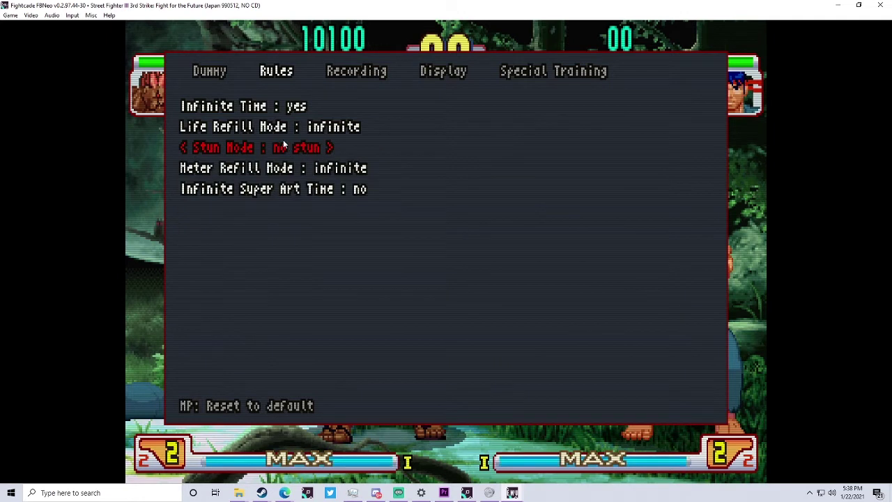
{"action": "key", "text": "Down"}
{"action": "key", "text": "Down"}
{"action": "key", "text": "Down"}
- Set Display P1 Input History to yes in the Display settings
{"action": "key", "text": "Right"}
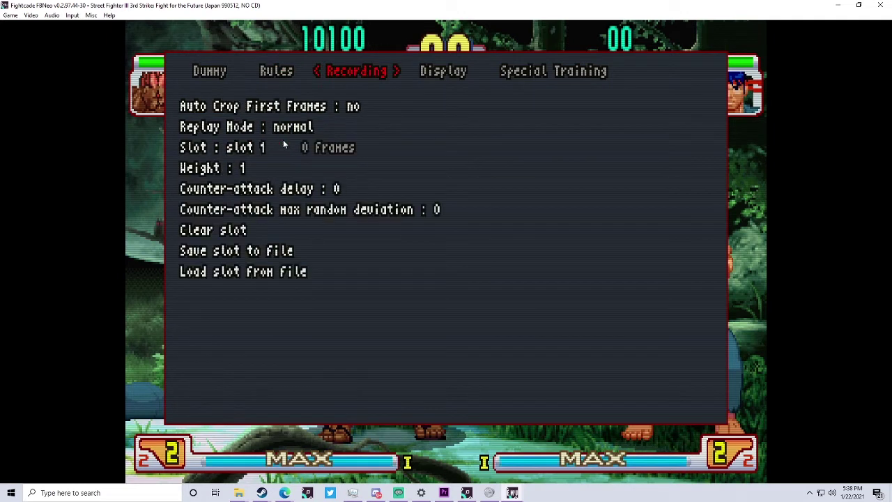
{"action": "key", "text": "Right"}
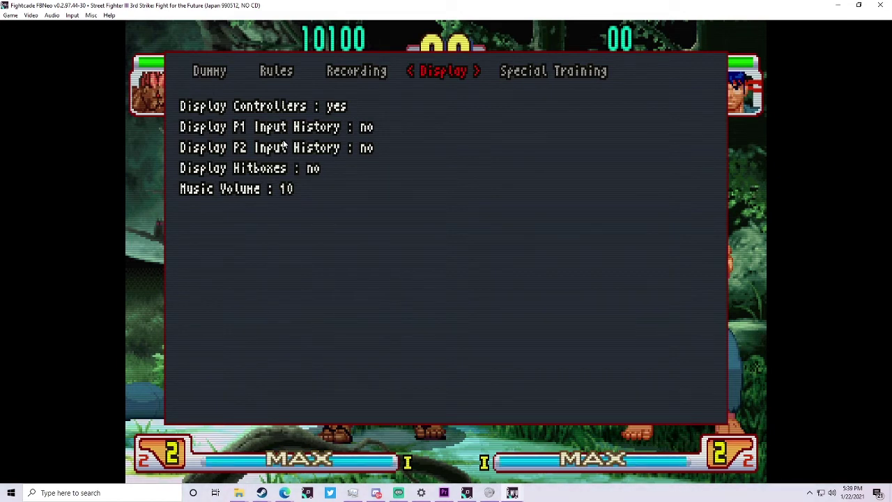
{"action": "key", "text": "Down"}
{"action": "key", "text": "Down"}
{"action": "key", "text": "Right"}
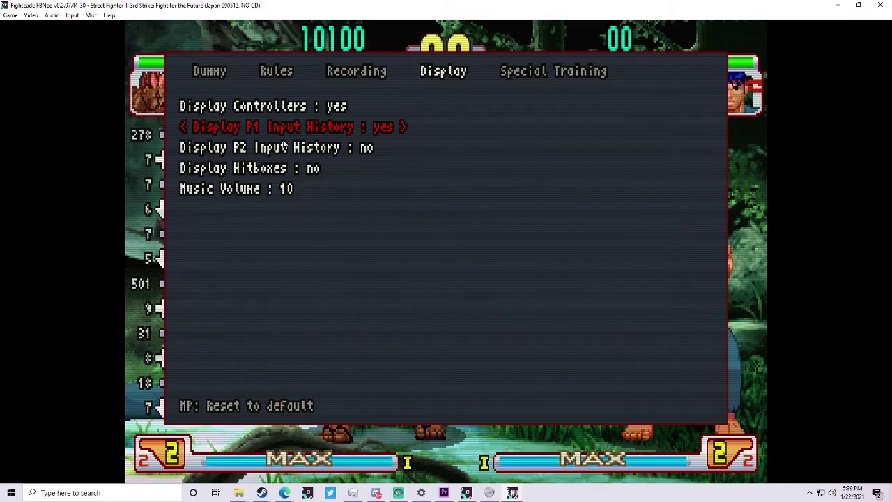
- Resume play and move Gouki around to log inputs in the history
{"action": "key", "text": "1"}
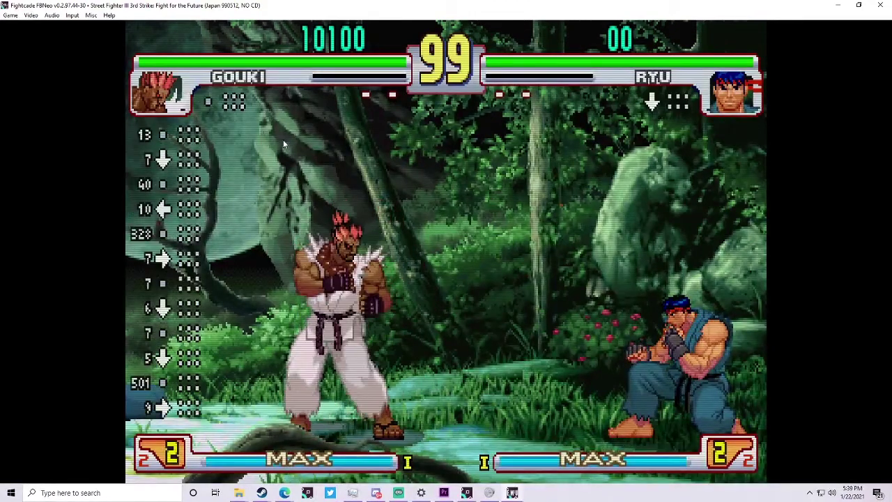
{"action": "key", "text": "Right"}
{"action": "key", "text": "Left"}
{"action": "key", "text": "Down"}
{"action": "key", "text": "Down"}
{"action": "key", "text": "Down"}
{"action": "key", "text": "Left"}
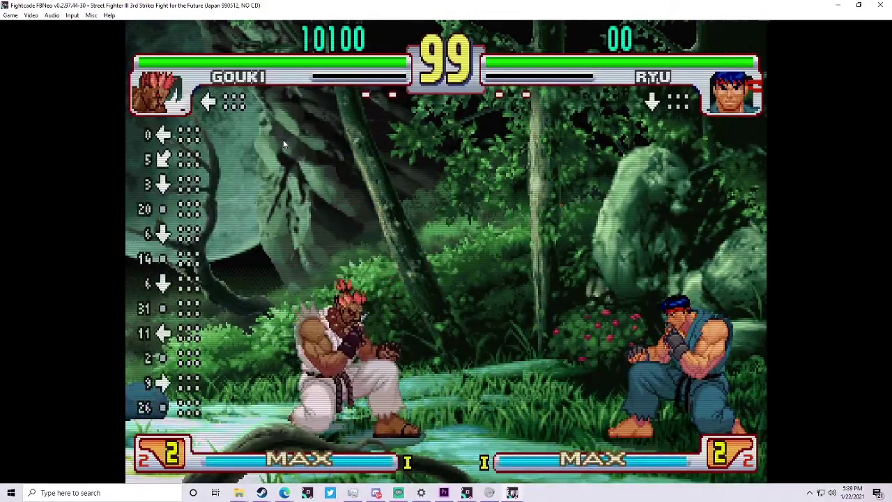
- Set the dummy's pose back to normal in the training menu and resume
{"action": "key", "text": "1"}
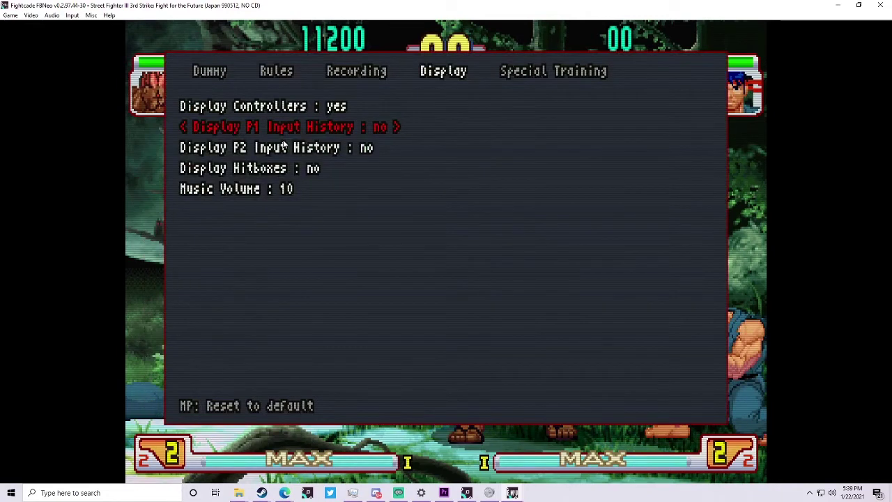
{"action": "key", "text": "Up"}
{"action": "key", "text": "Up"}
{"action": "key", "text": "Left"}
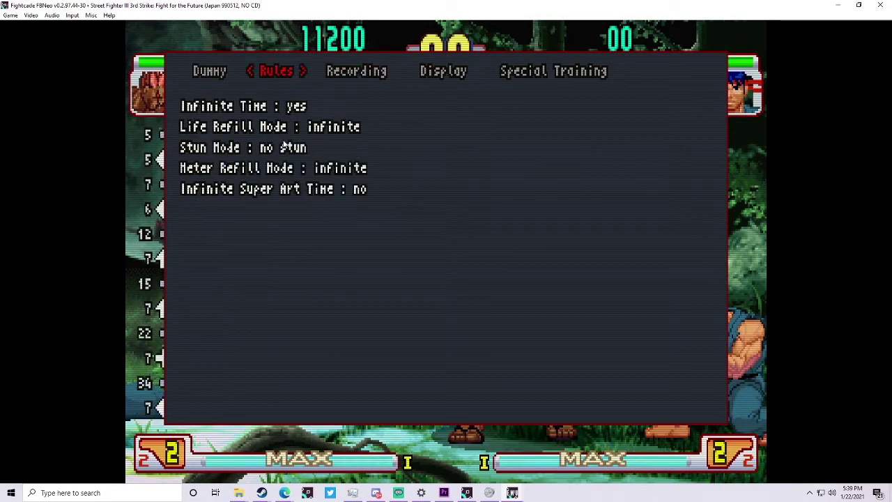
{"action": "key", "text": "Left"}
{"action": "key", "text": "Down"}
{"action": "key", "text": "Down"}
{"action": "key", "text": "Up"}
{"action": "key", "text": "Right"}
{"action": "key", "text": "Left"}
{"action": "key", "text": "Left"}
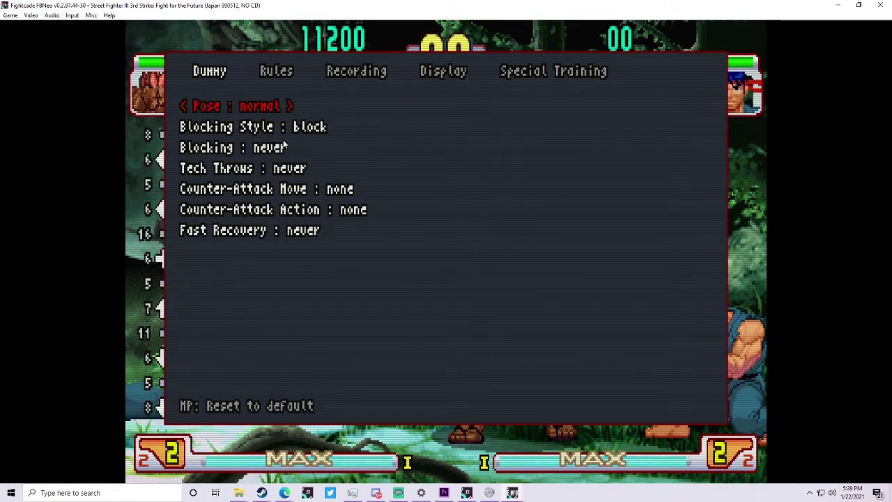
{"action": "key", "text": "1"}
- Land a jump-in combo ending in a rising uppercut on Ryu
{"action": "key", "text": "Left"}
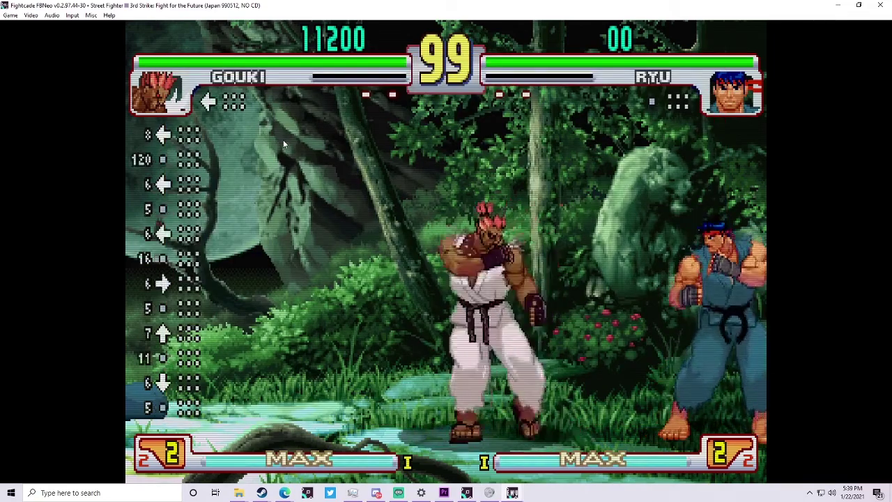
{"action": "key", "text": "Right"}
{"action": "key", "text": "Up+Right"}
{"action": "key", "text": "z"}
{"action": "key", "text": "Left"}
{"action": "key", "text": "z"}
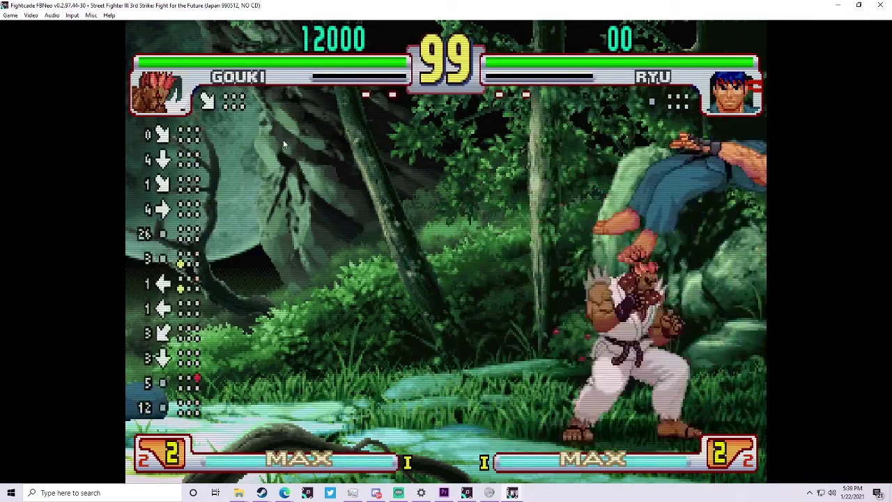
{"action": "key", "text": "Right"}
{"action": "key", "text": "Down"}
{"action": "key", "text": "Right+z"}
{"action": "key", "text": "Left"}
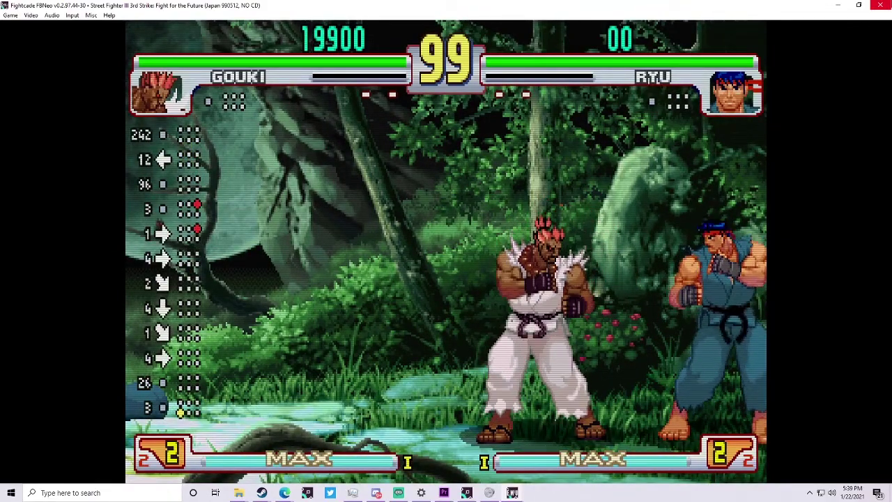
- Close the FBNeo emulator and bring Streamlabs OBS to the front
{"action": "left_click", "coordinate": [881, 5]}
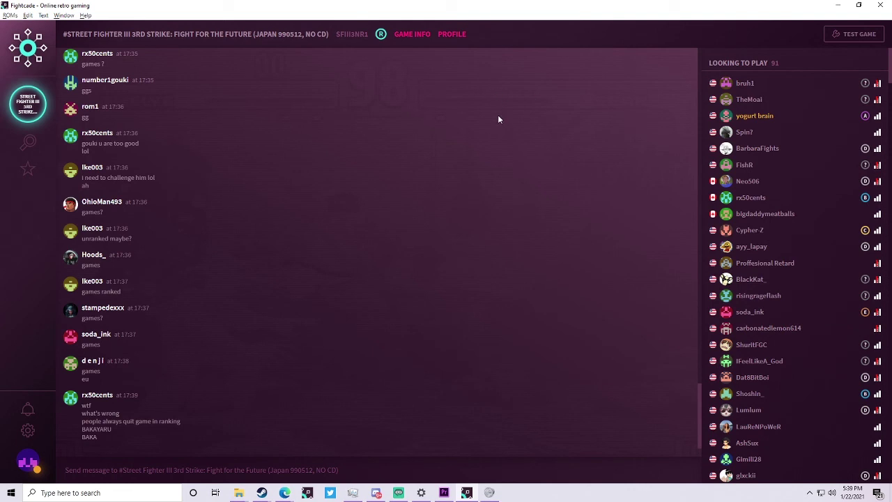
{"action": "left_click", "coordinate": [398, 493]}
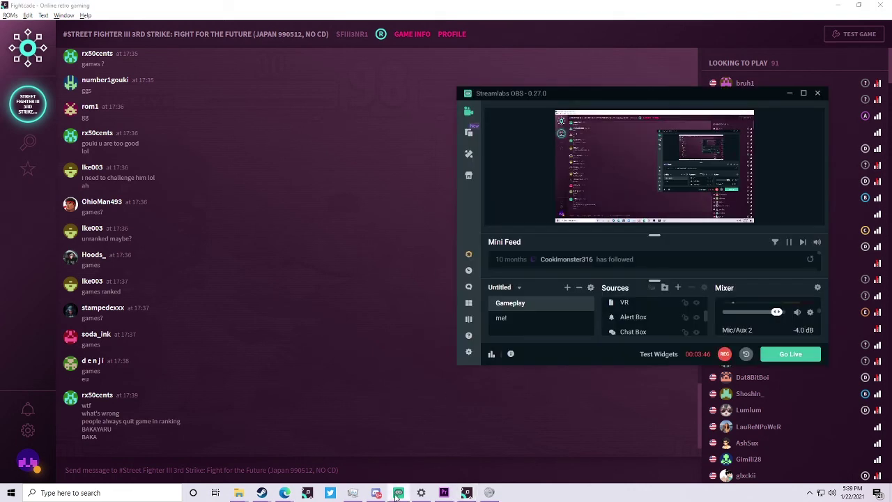